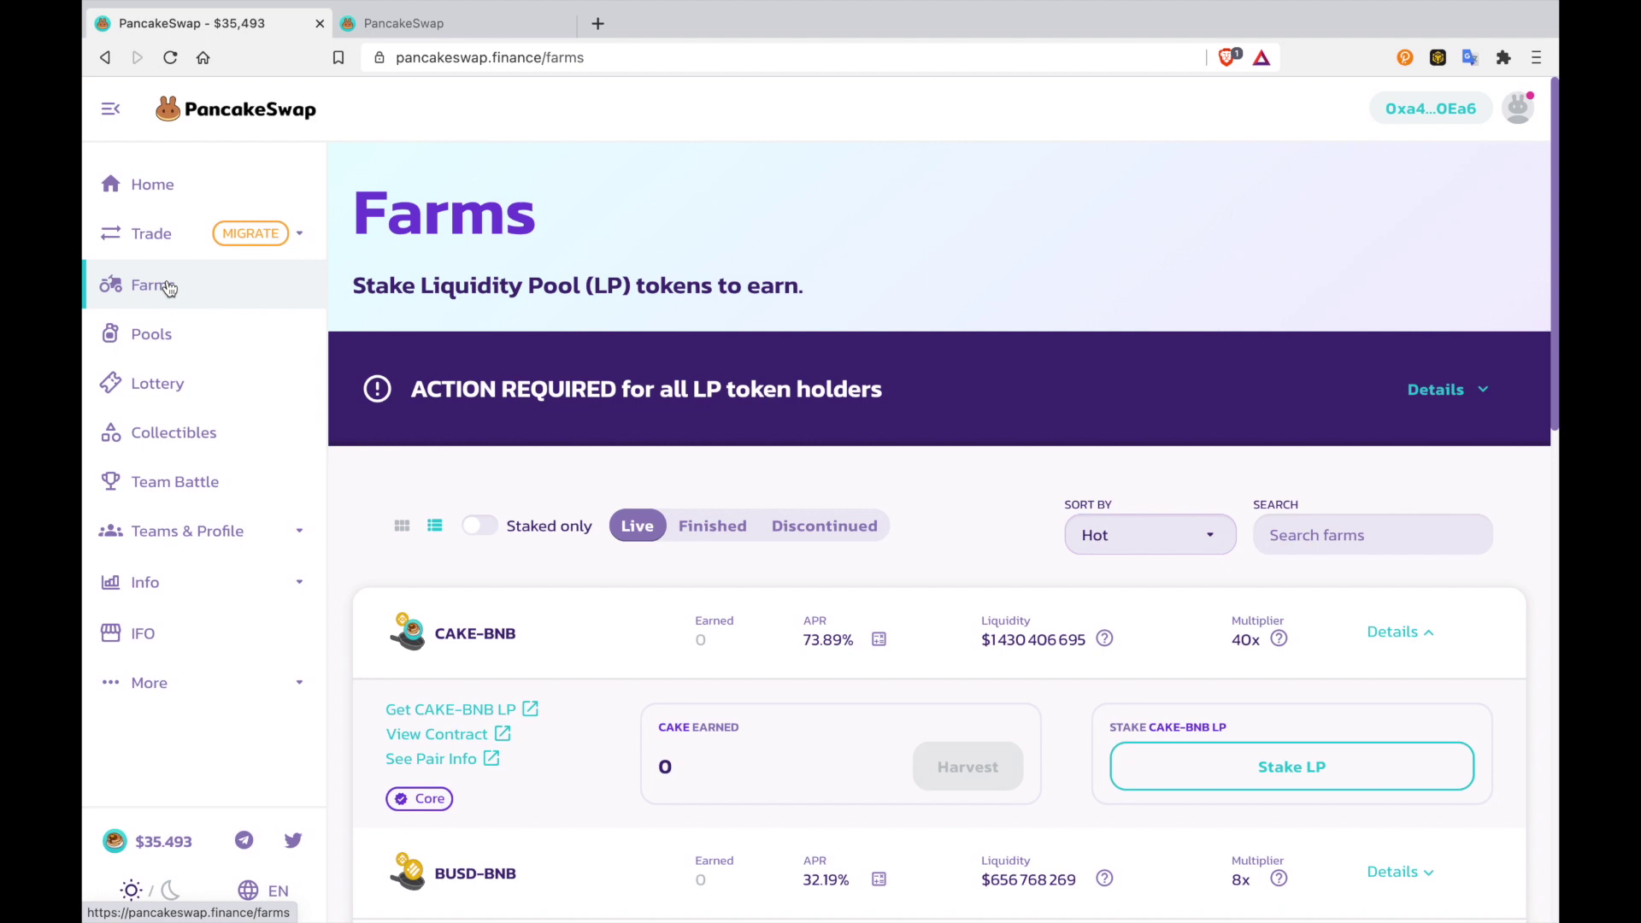
Step: Expand CAKE-BNB among the finished farms with Staked only off, then enable that farm and approve the request in the wallet
click(724, 526)
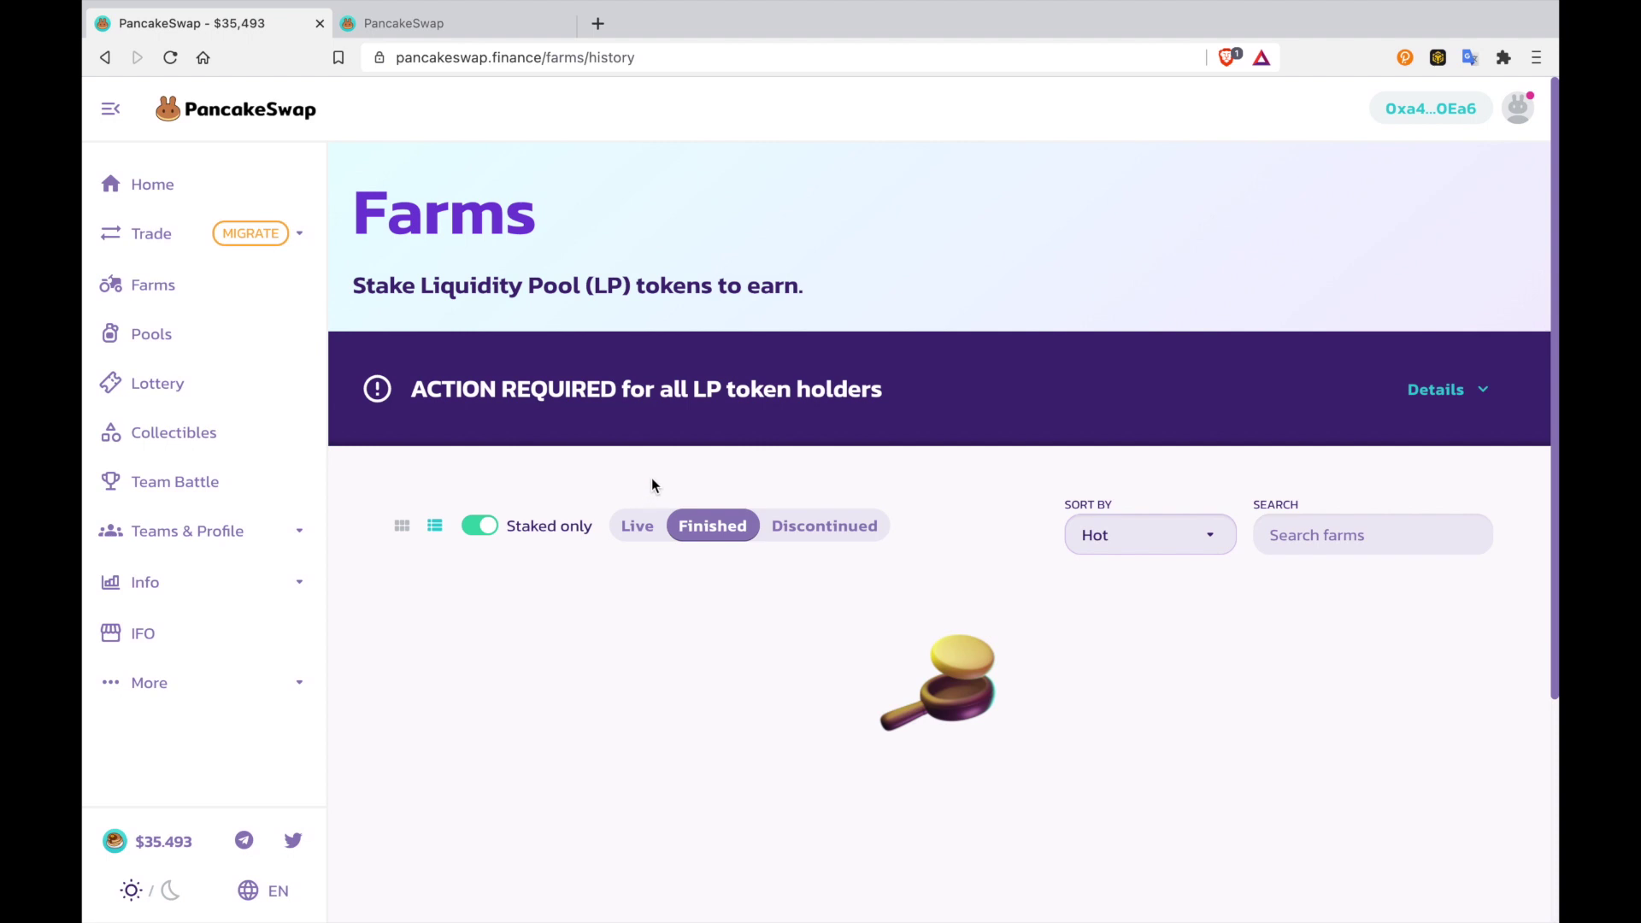
click(483, 528)
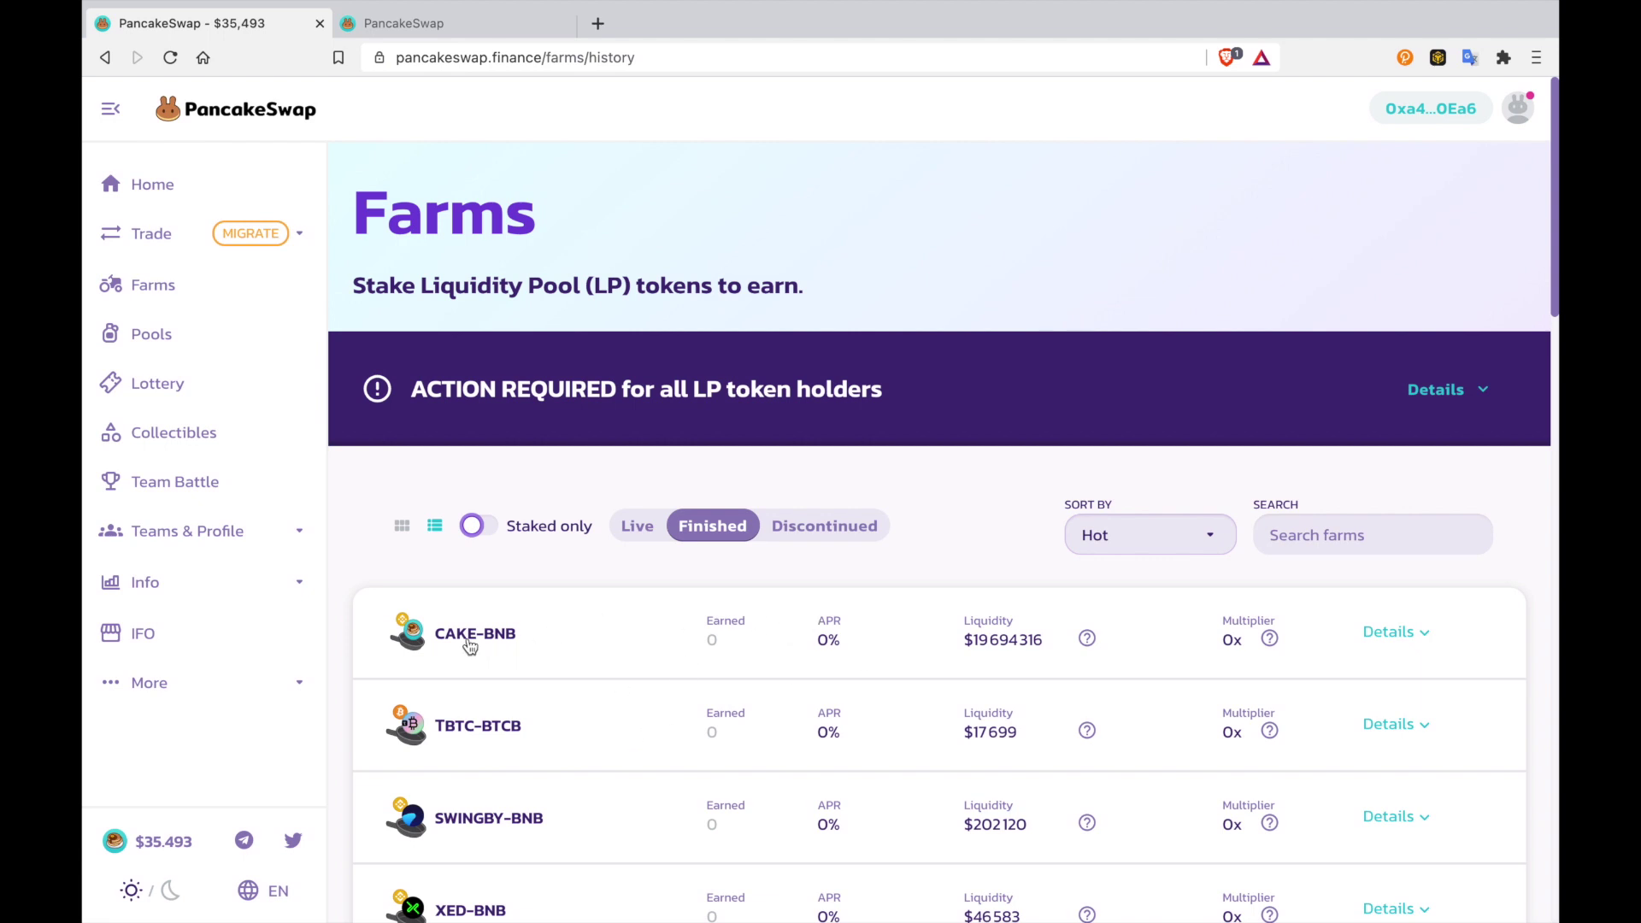
click(513, 639)
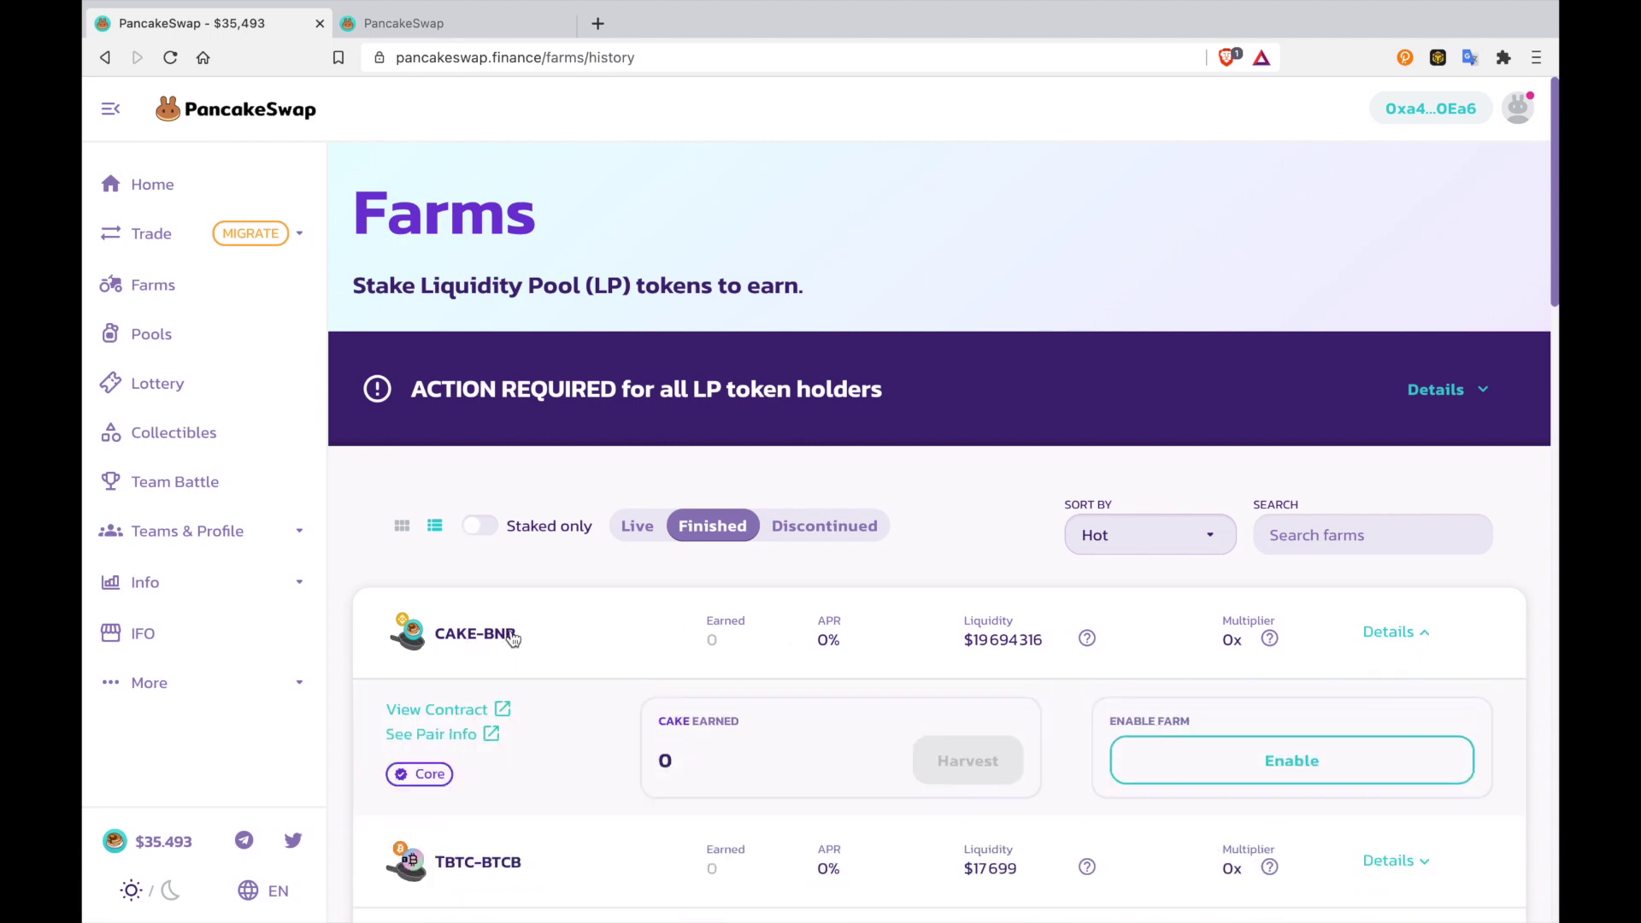
click(1311, 760)
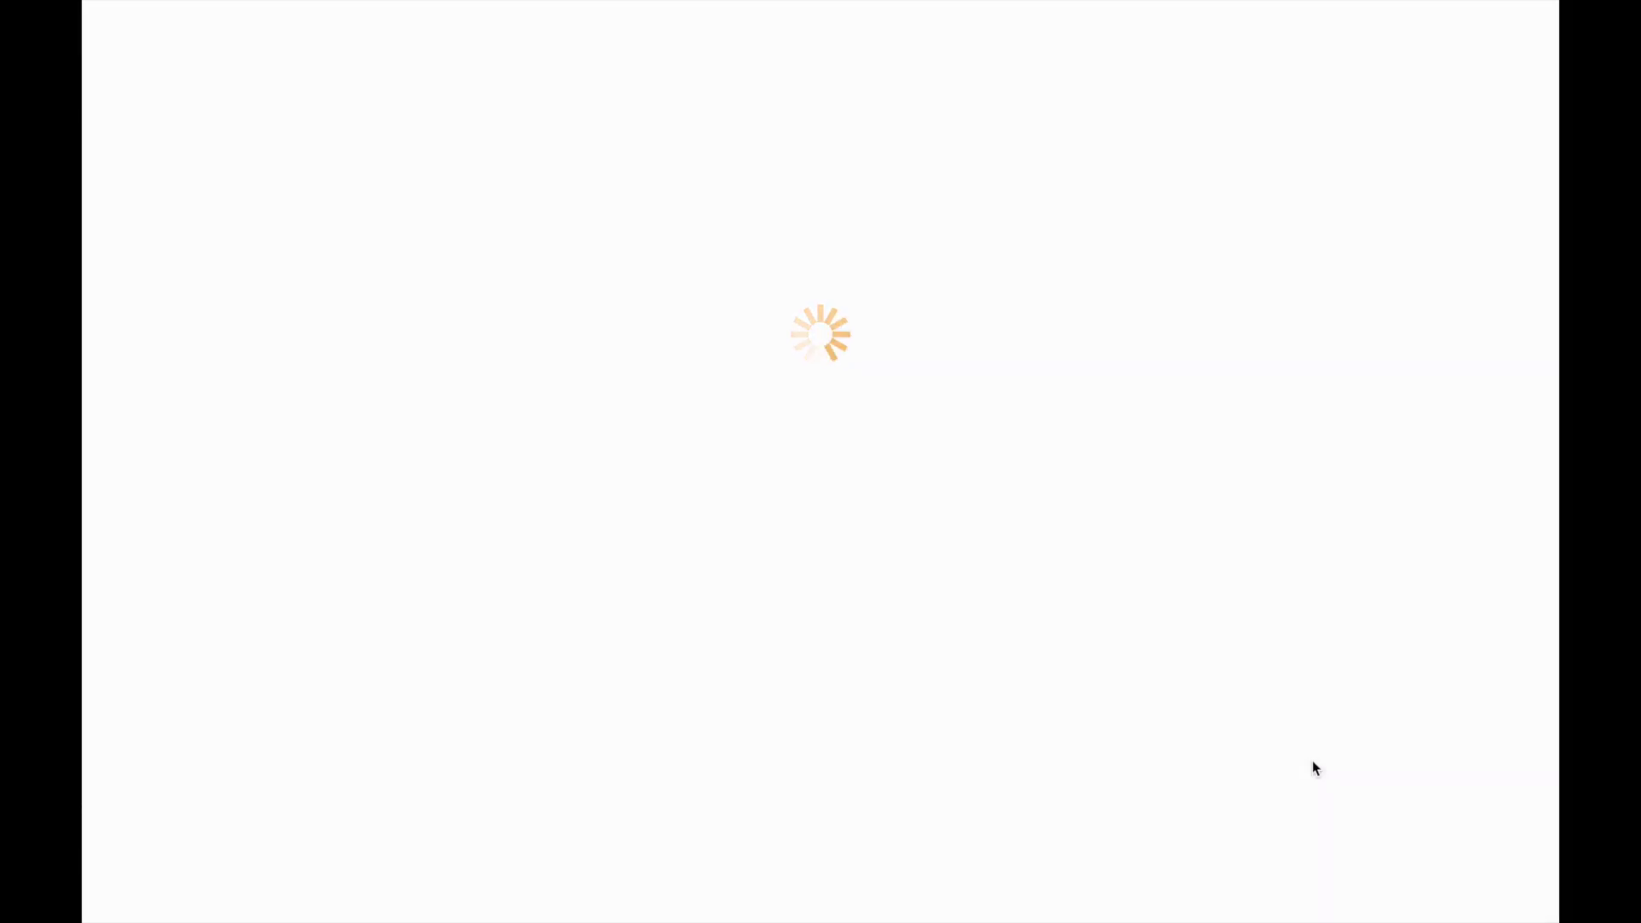
click(954, 728)
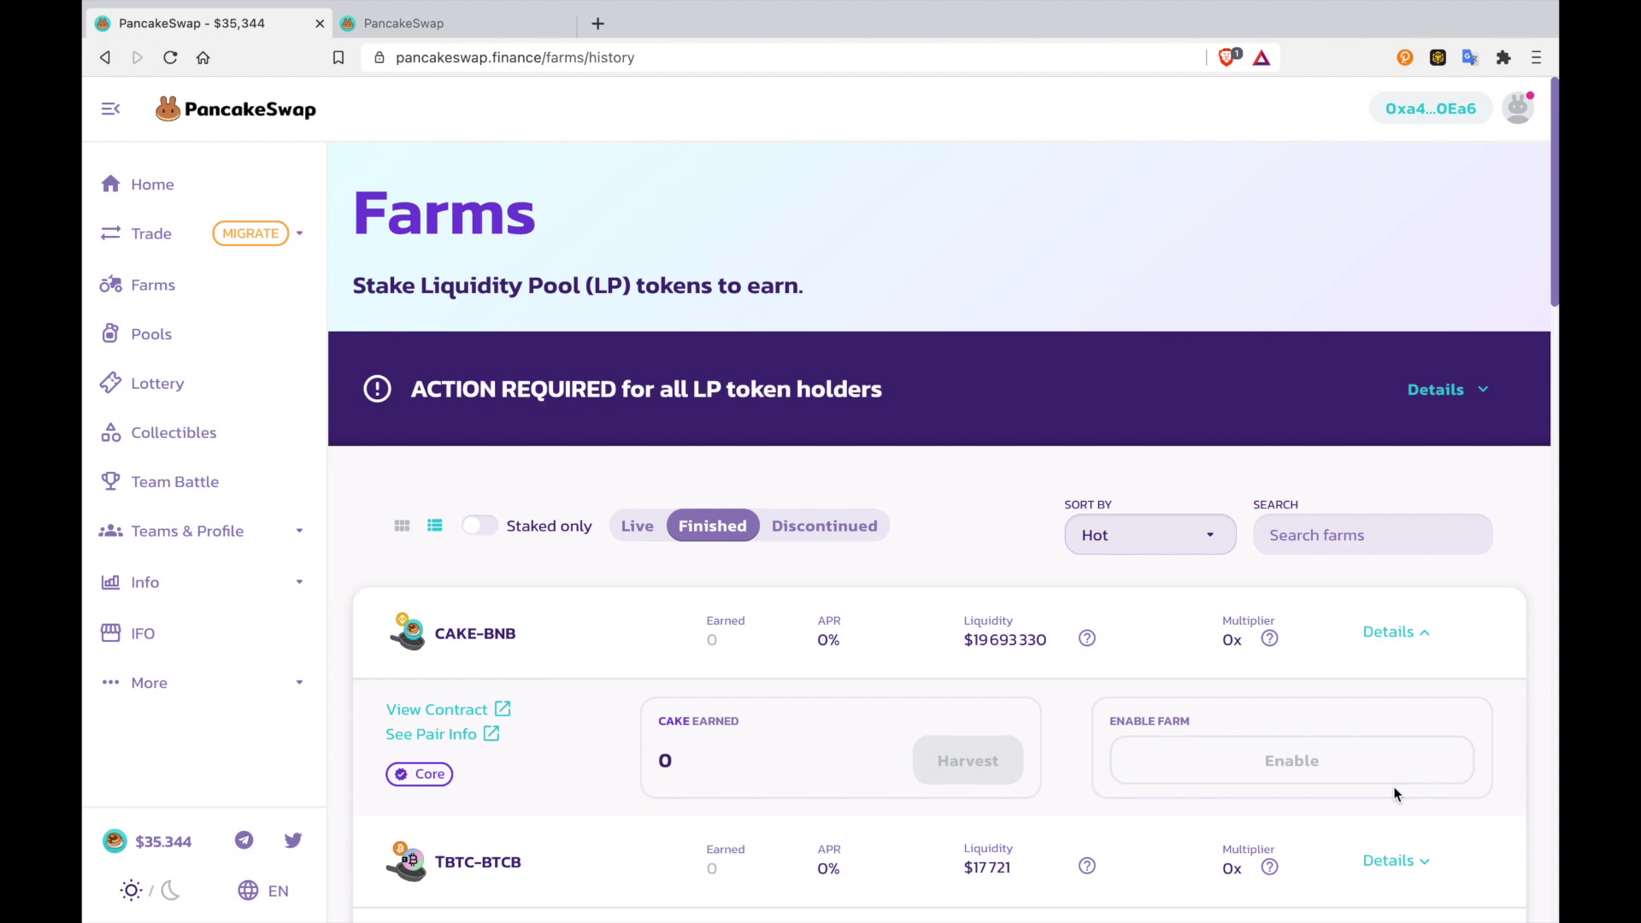
scroll(1393, 793, down, 15)
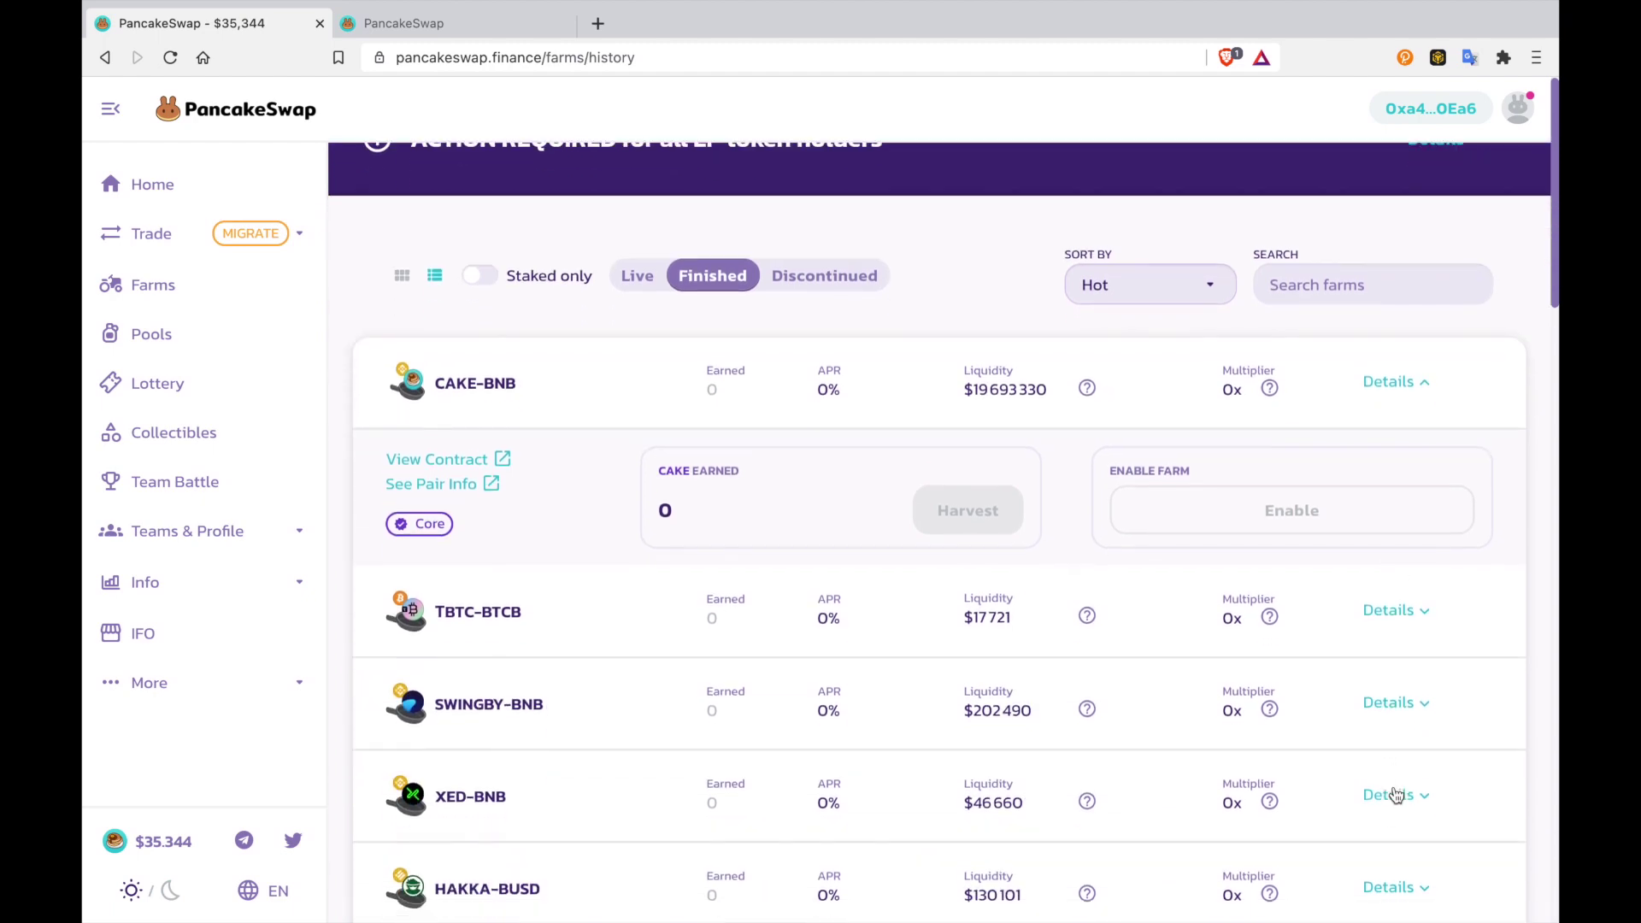
scroll(1395, 794, down, 15)
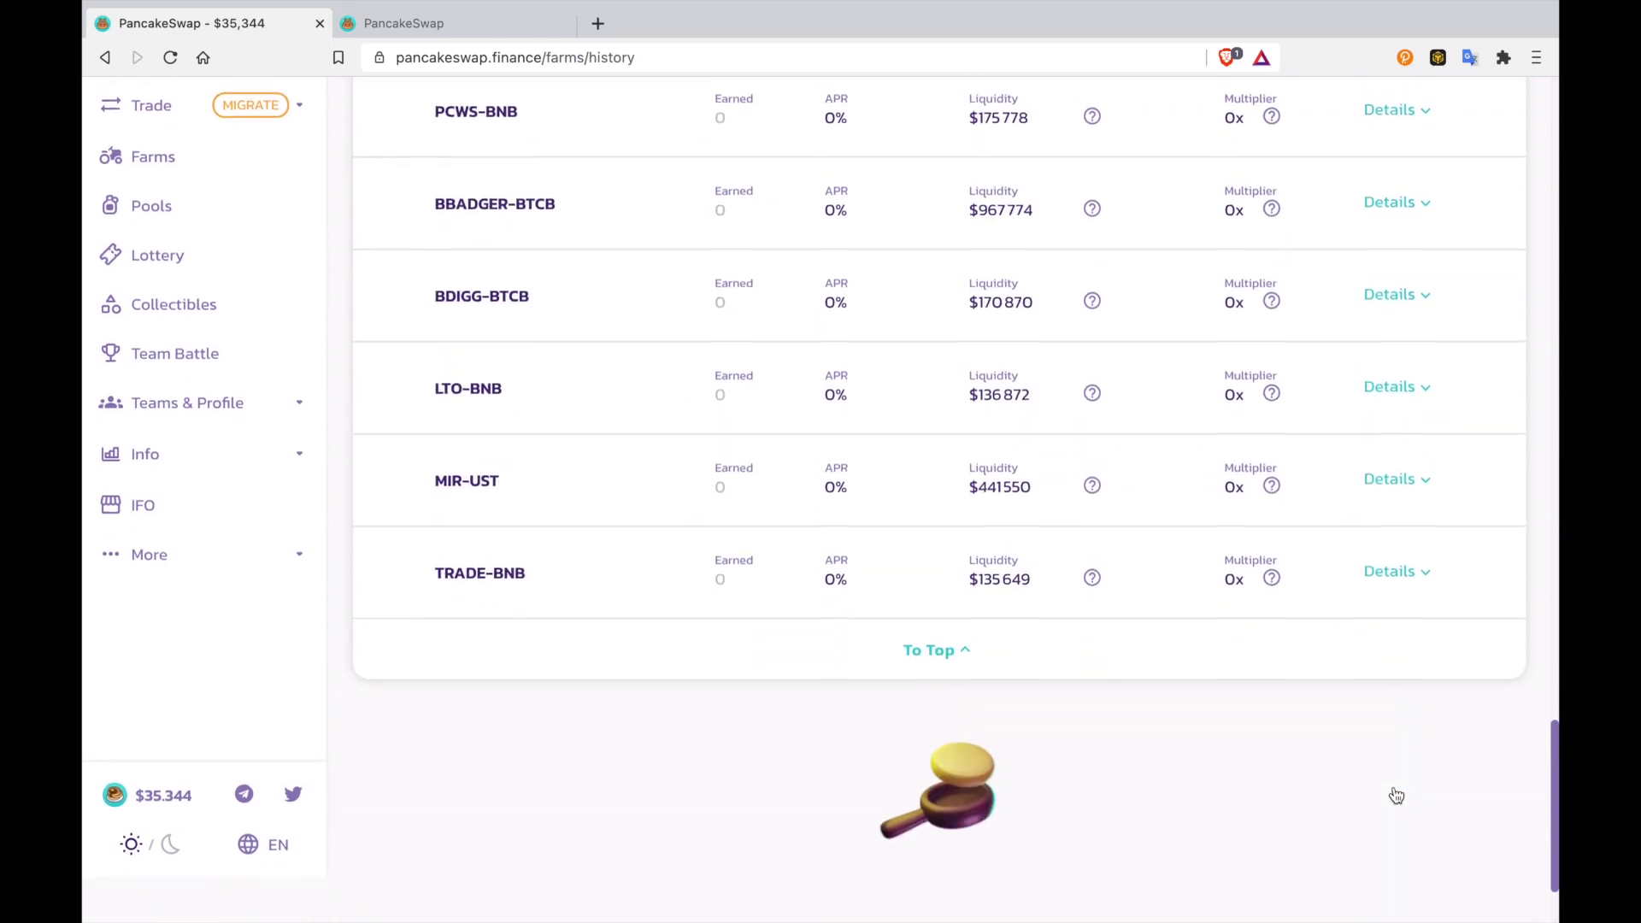
scroll(1395, 795, up, 20)
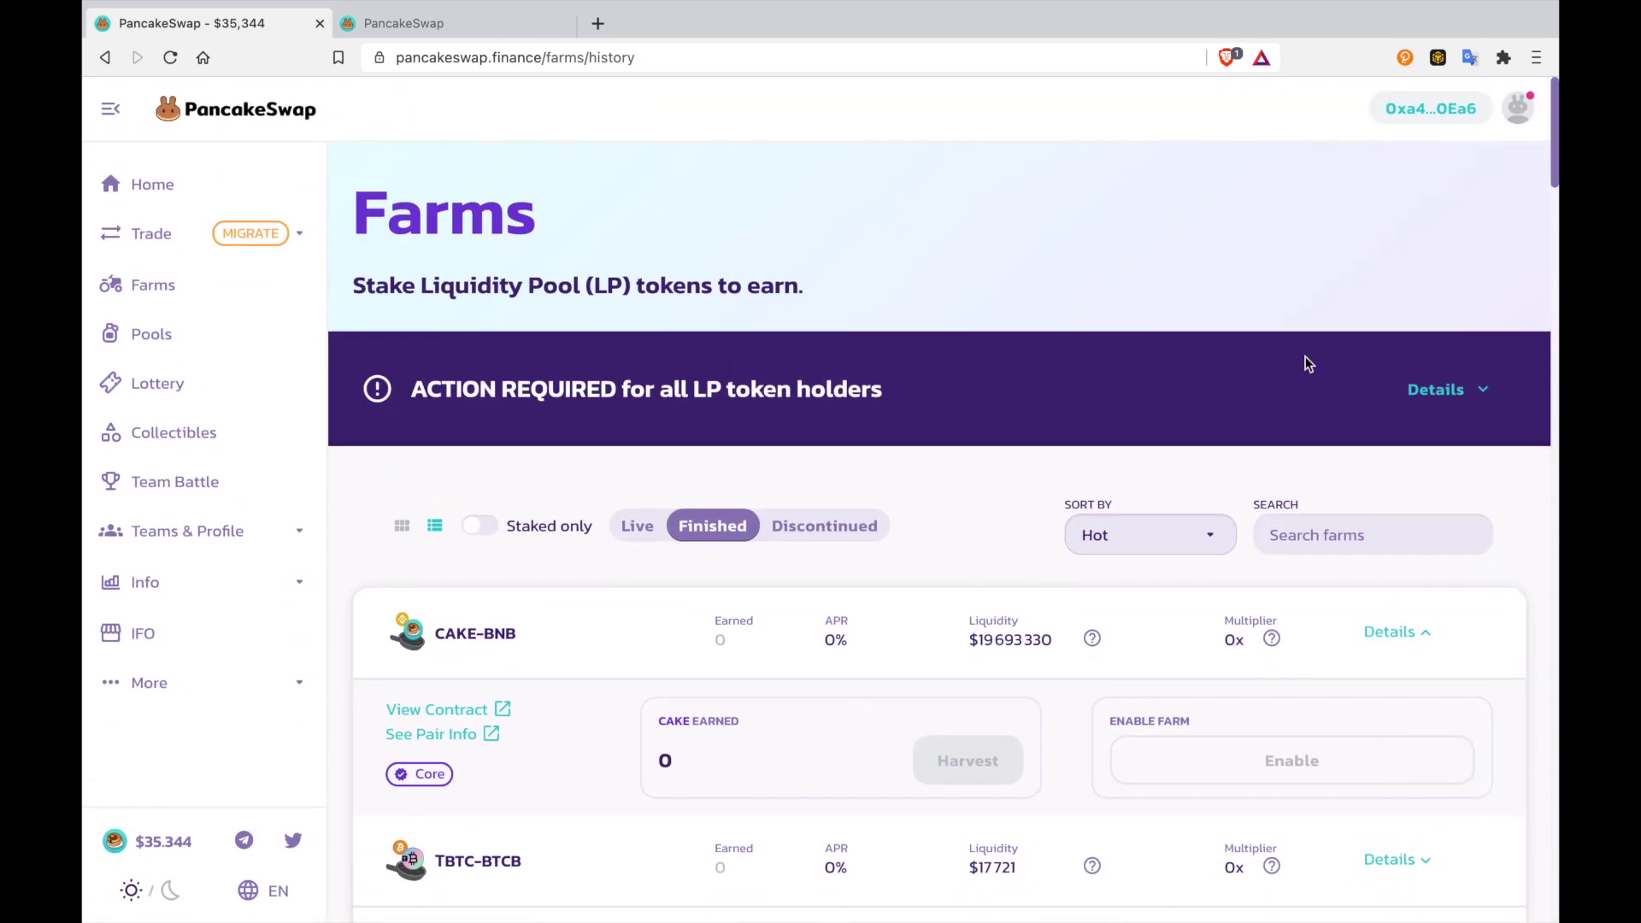
Step: Go to the V1 (old) liquidity page and expand the CAKE/BNB liquidity position
click(155, 244)
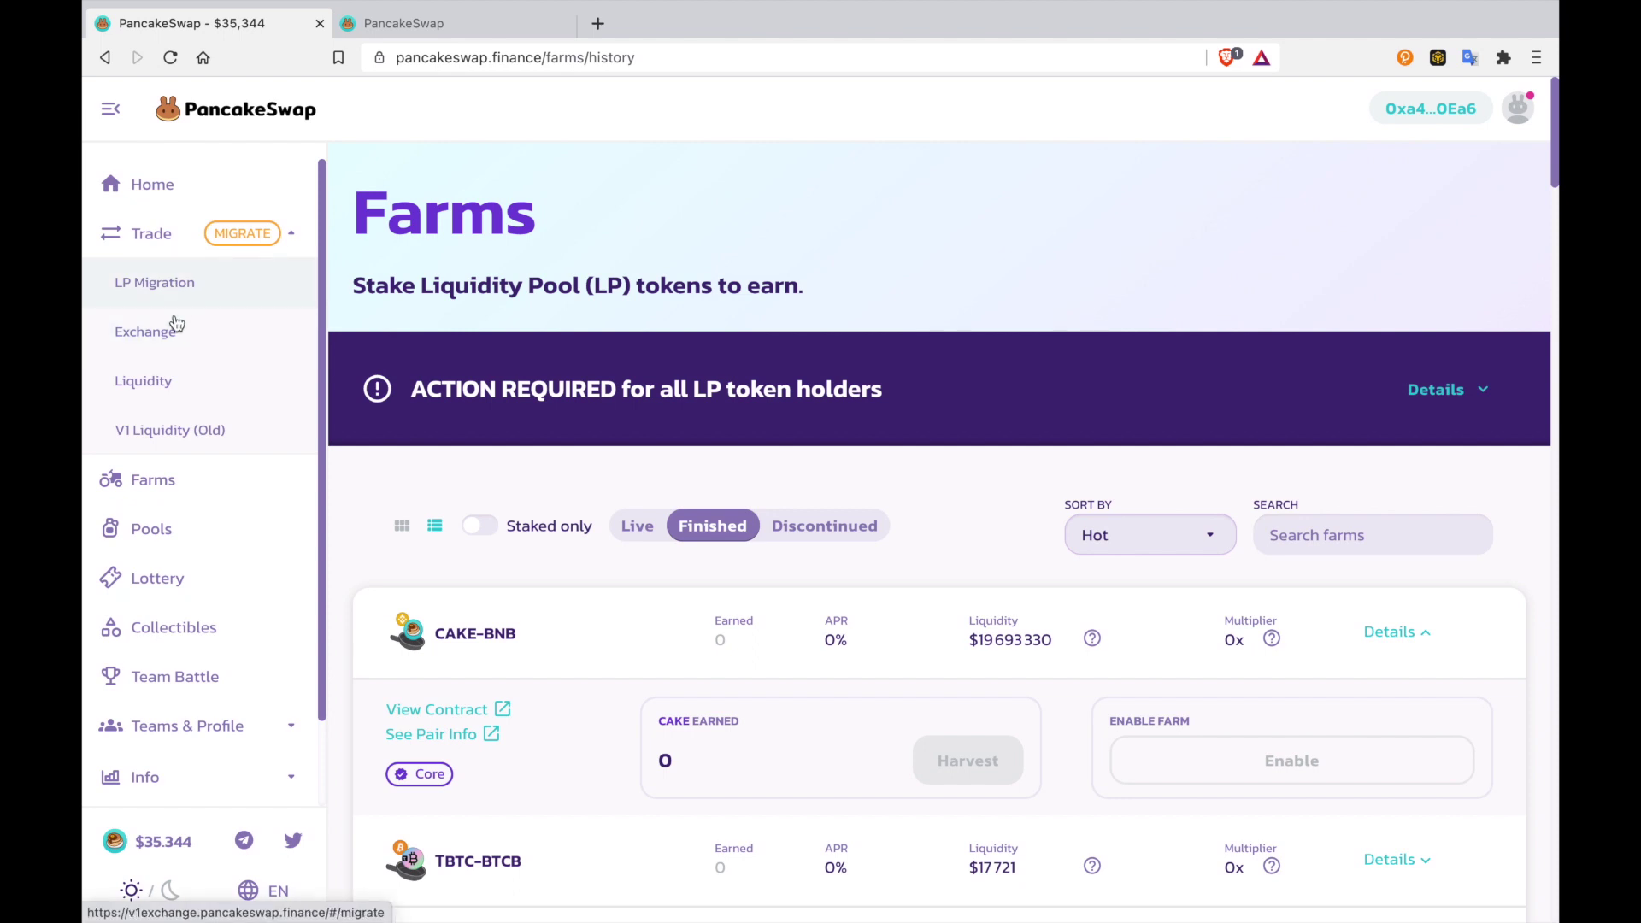
click(160, 382)
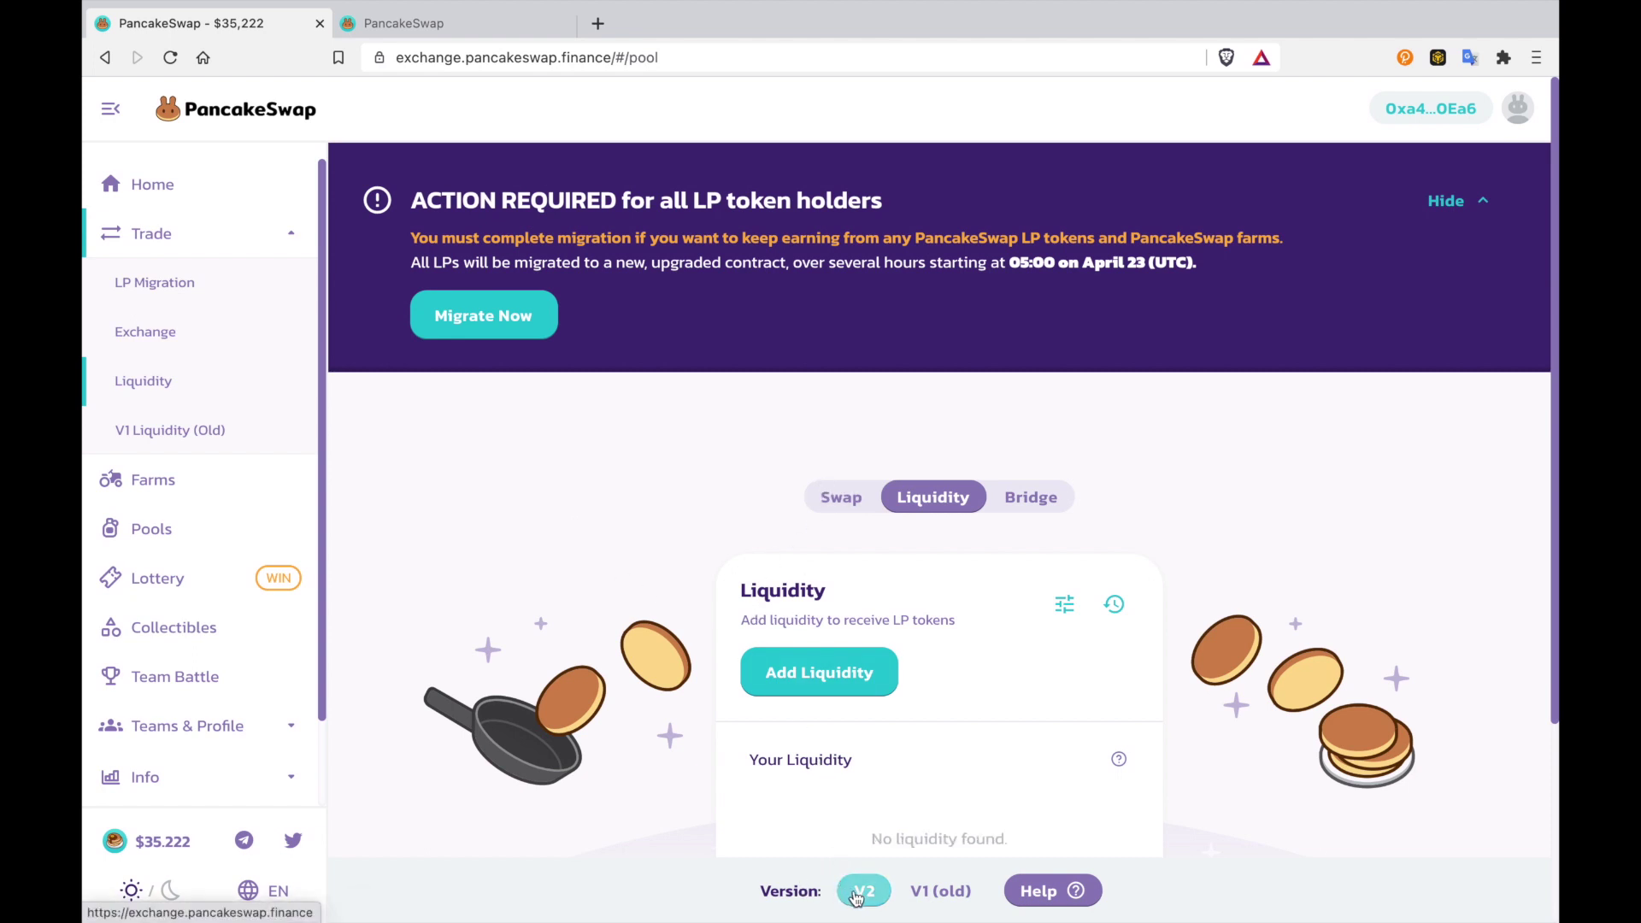
click(957, 902)
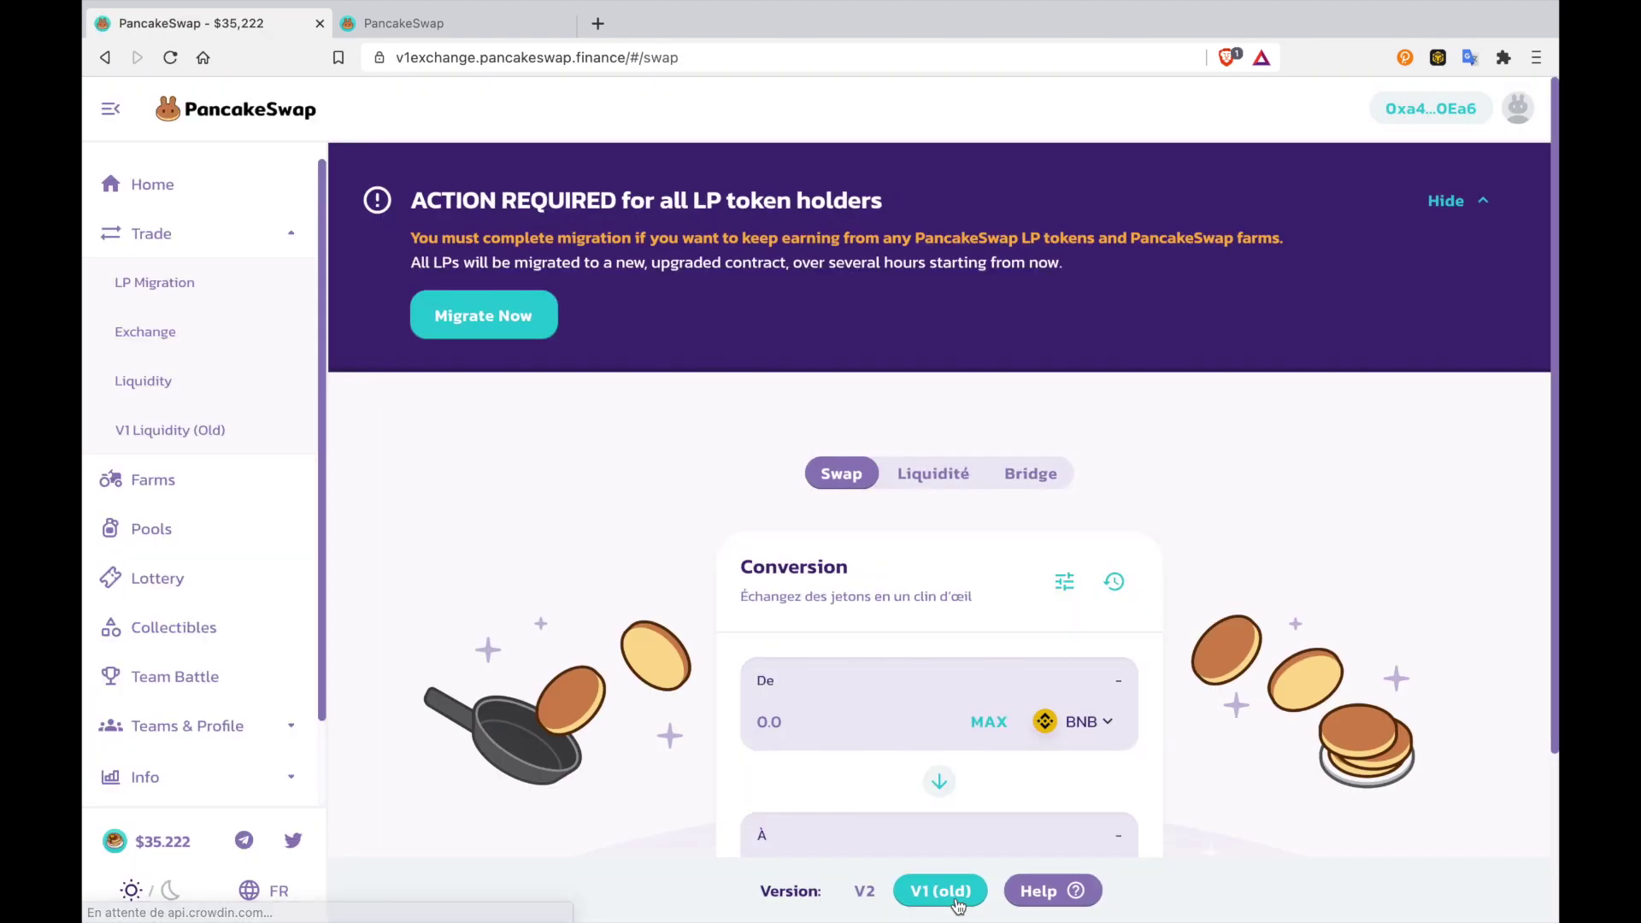
scroll(1215, 675, down, 3)
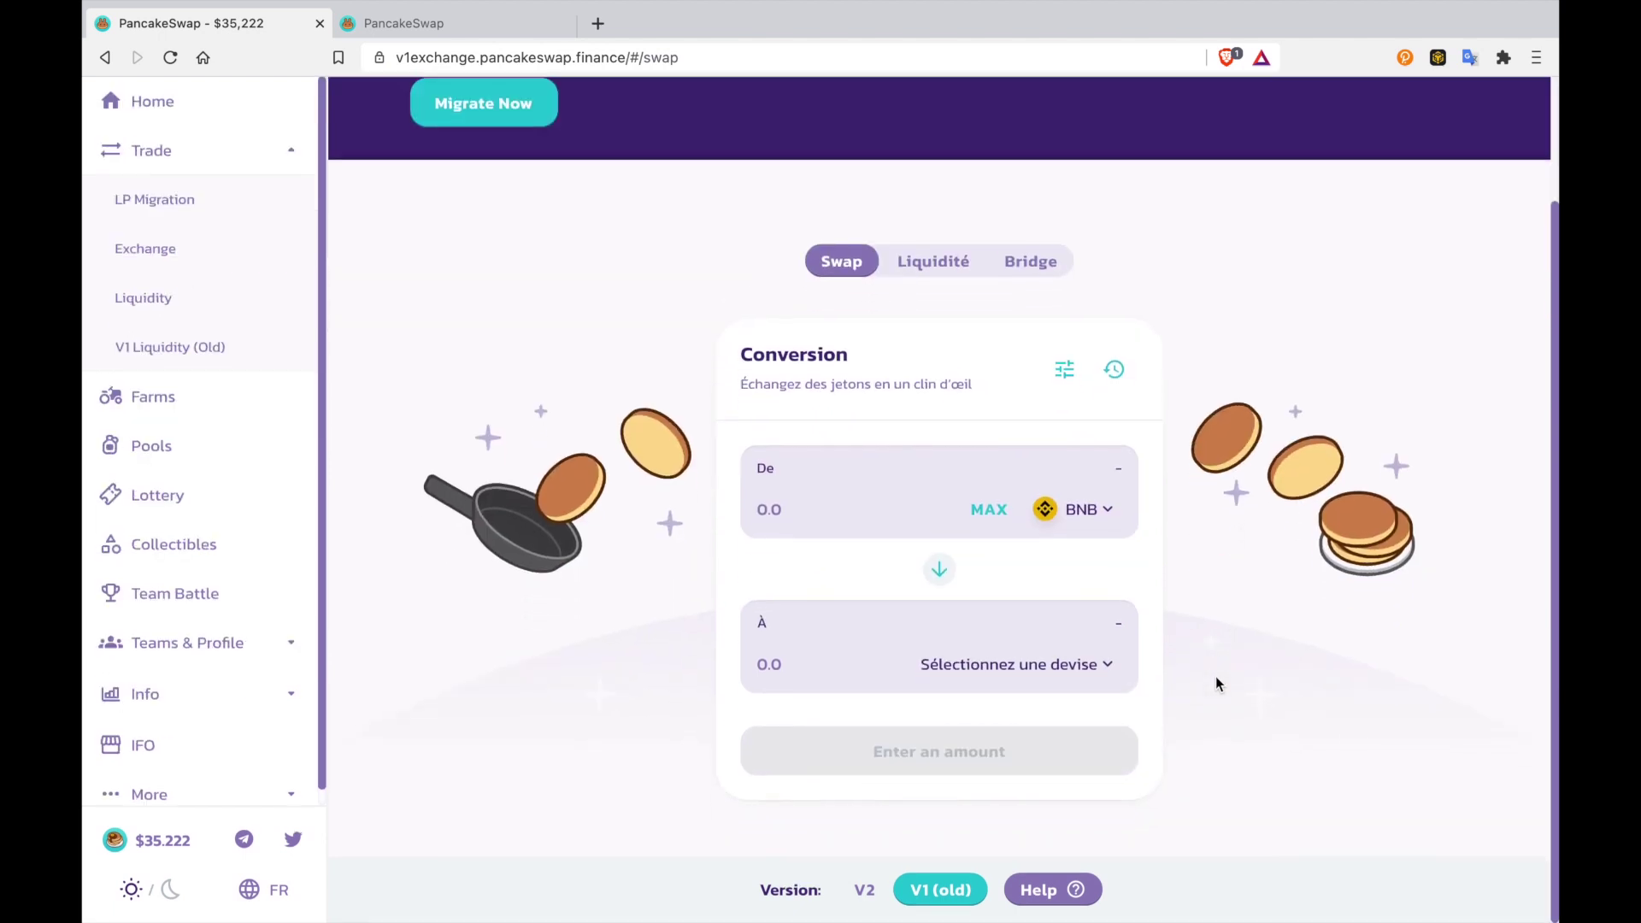
scroll(1215, 675, up, 1)
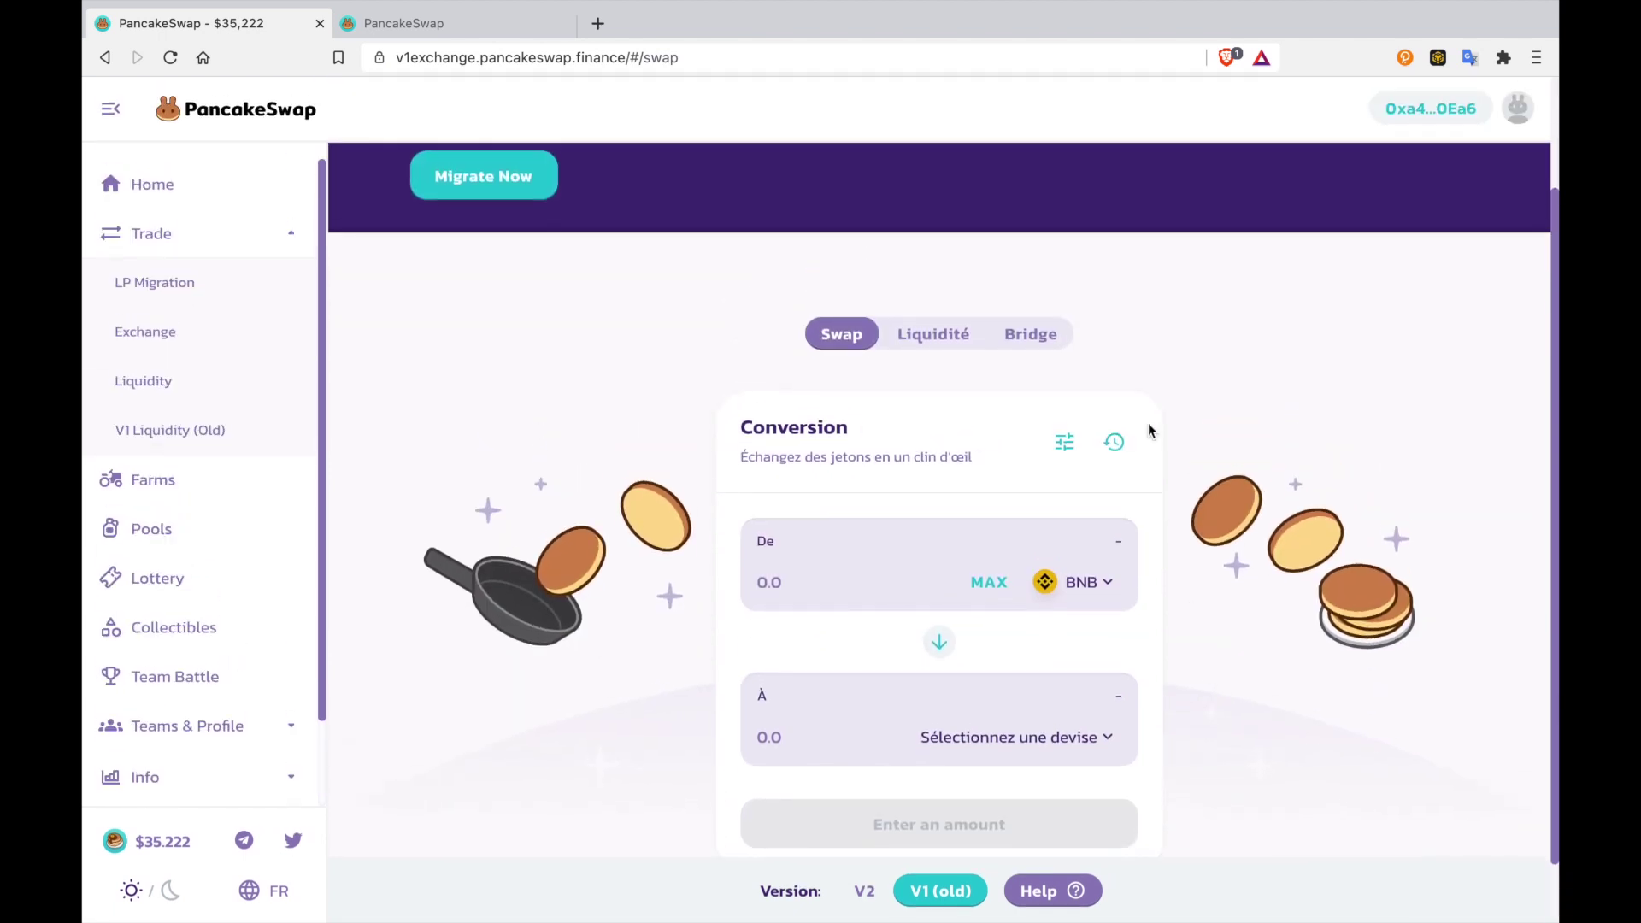
click(914, 335)
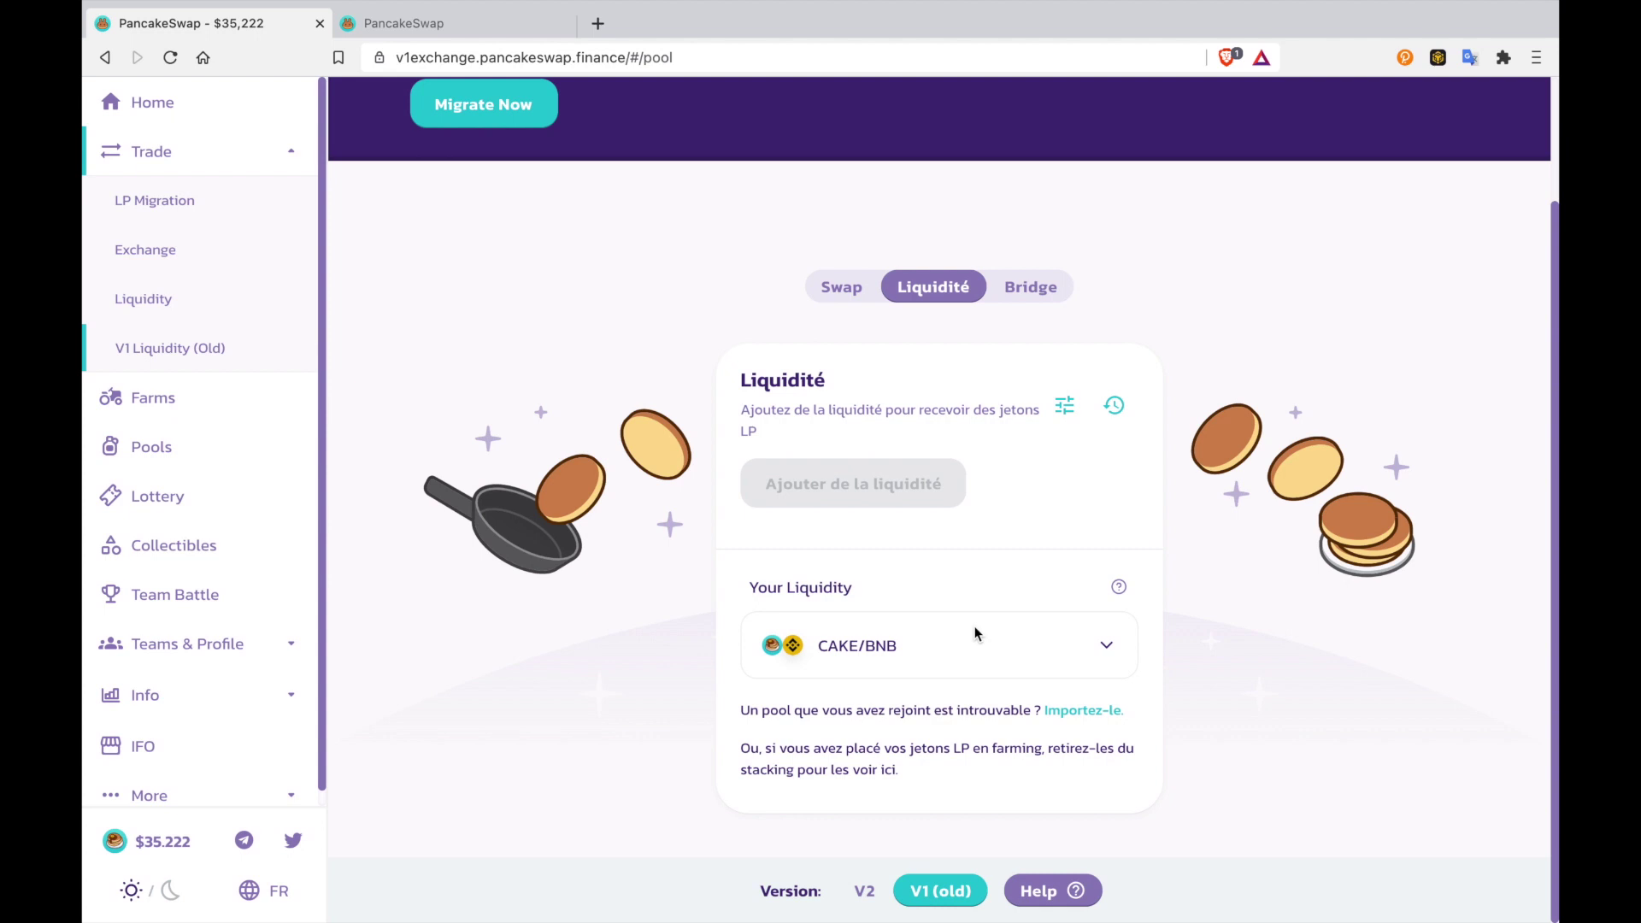
click(904, 646)
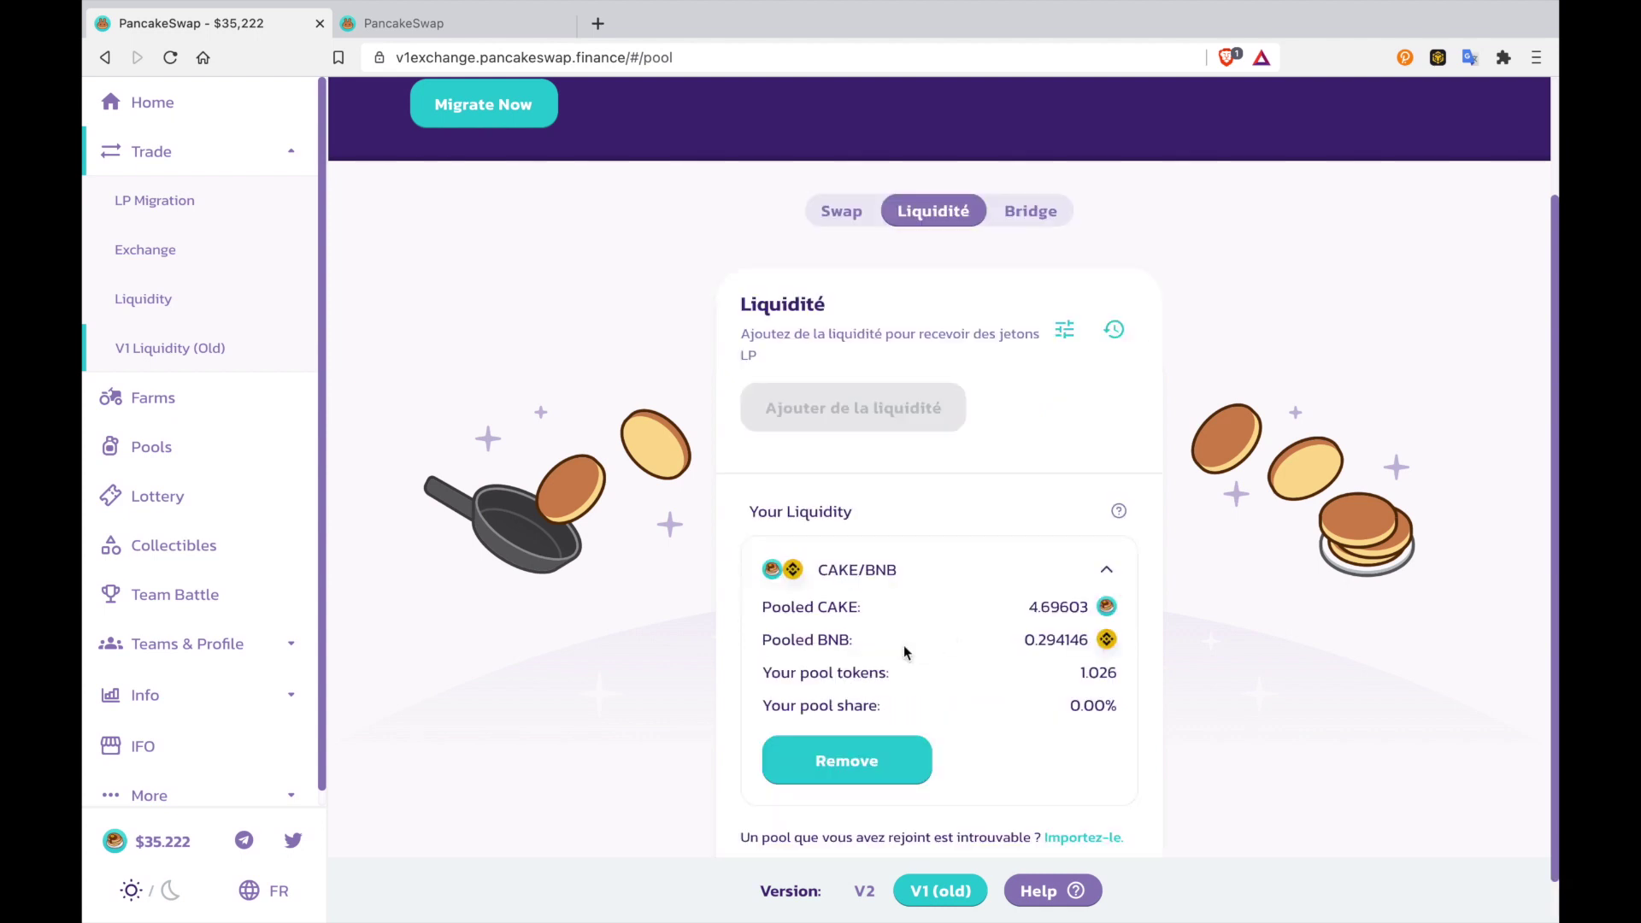
Step: Set the removal amount of the CAKE/BNB liquidity to 100% and sign the LP token approval in the wallet
scroll(904, 646, down, 3)
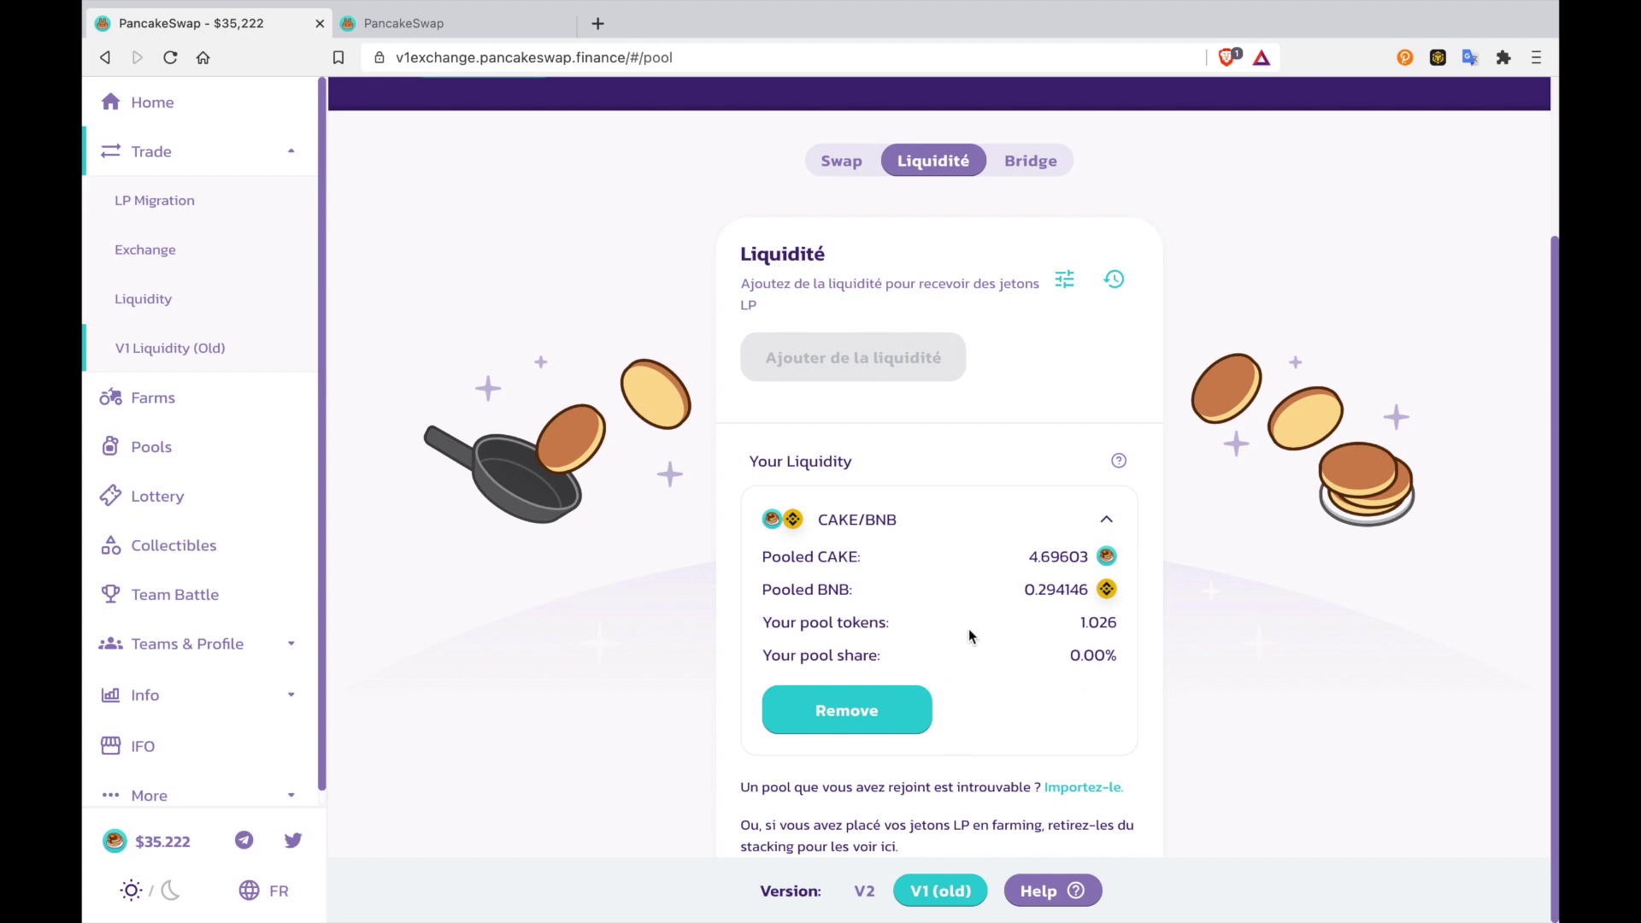
click(836, 714)
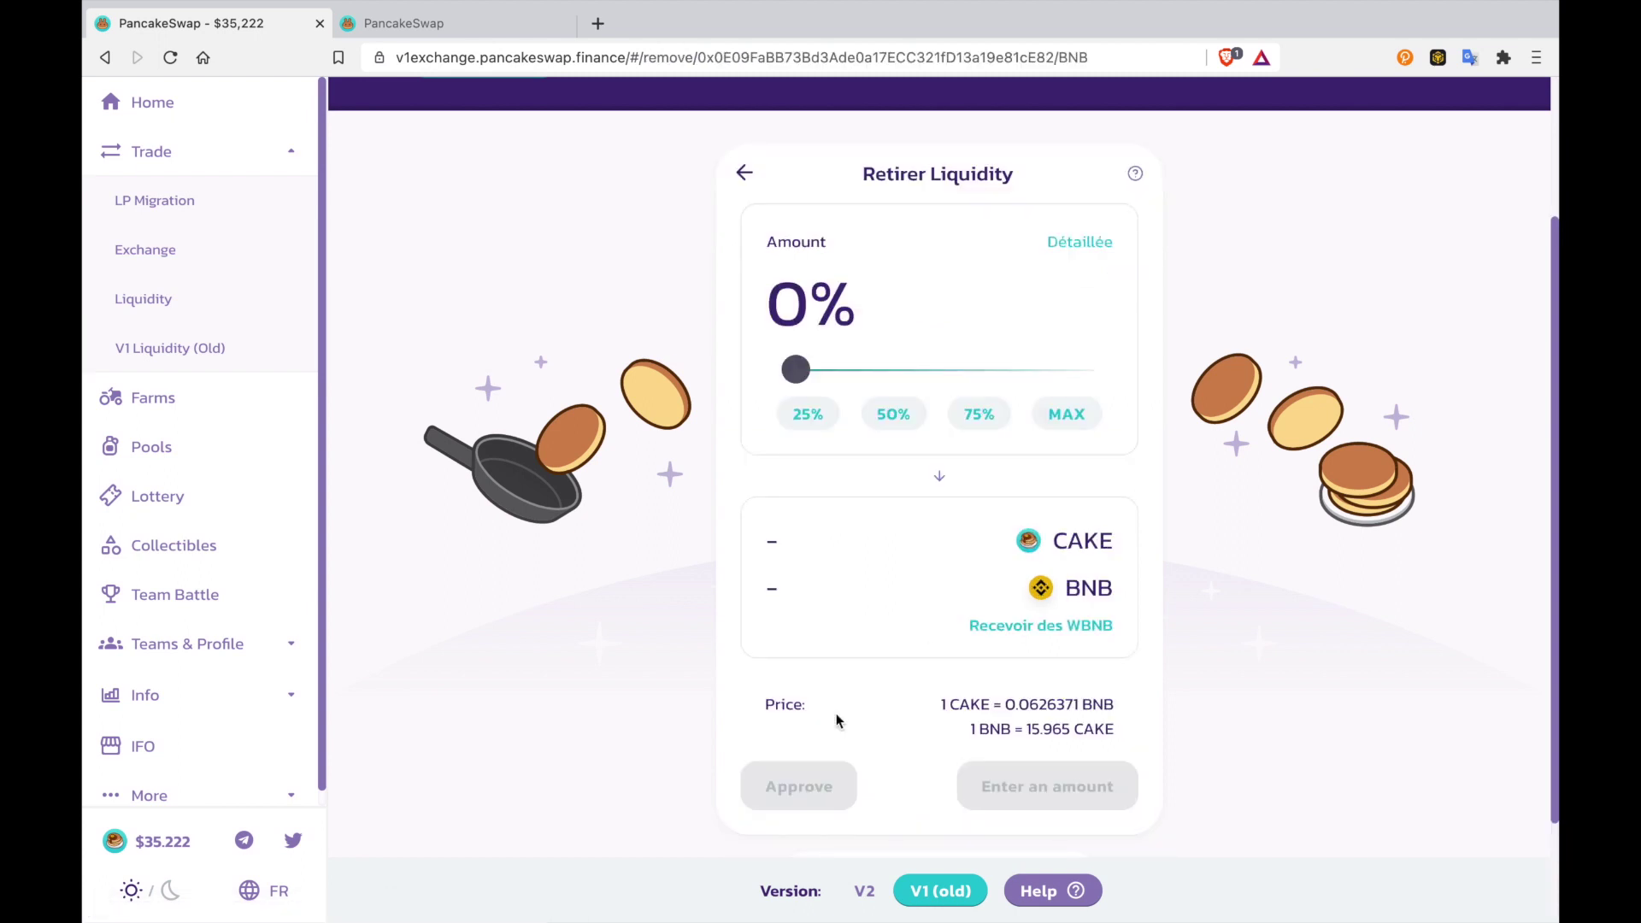
drag(798, 381, 1165, 378)
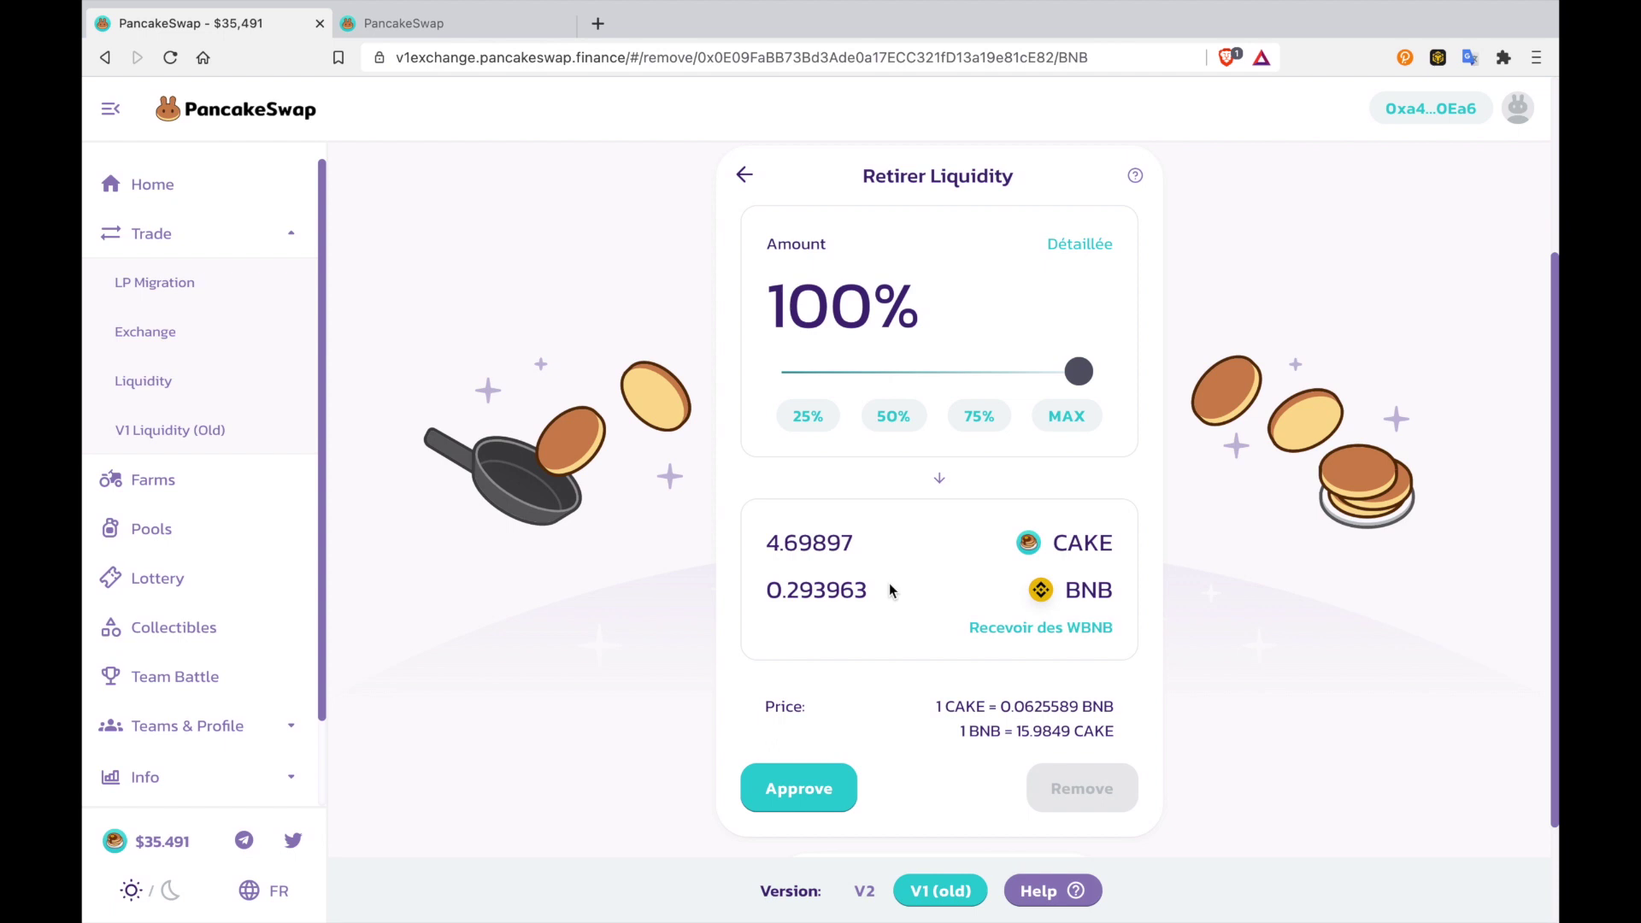
click(786, 797)
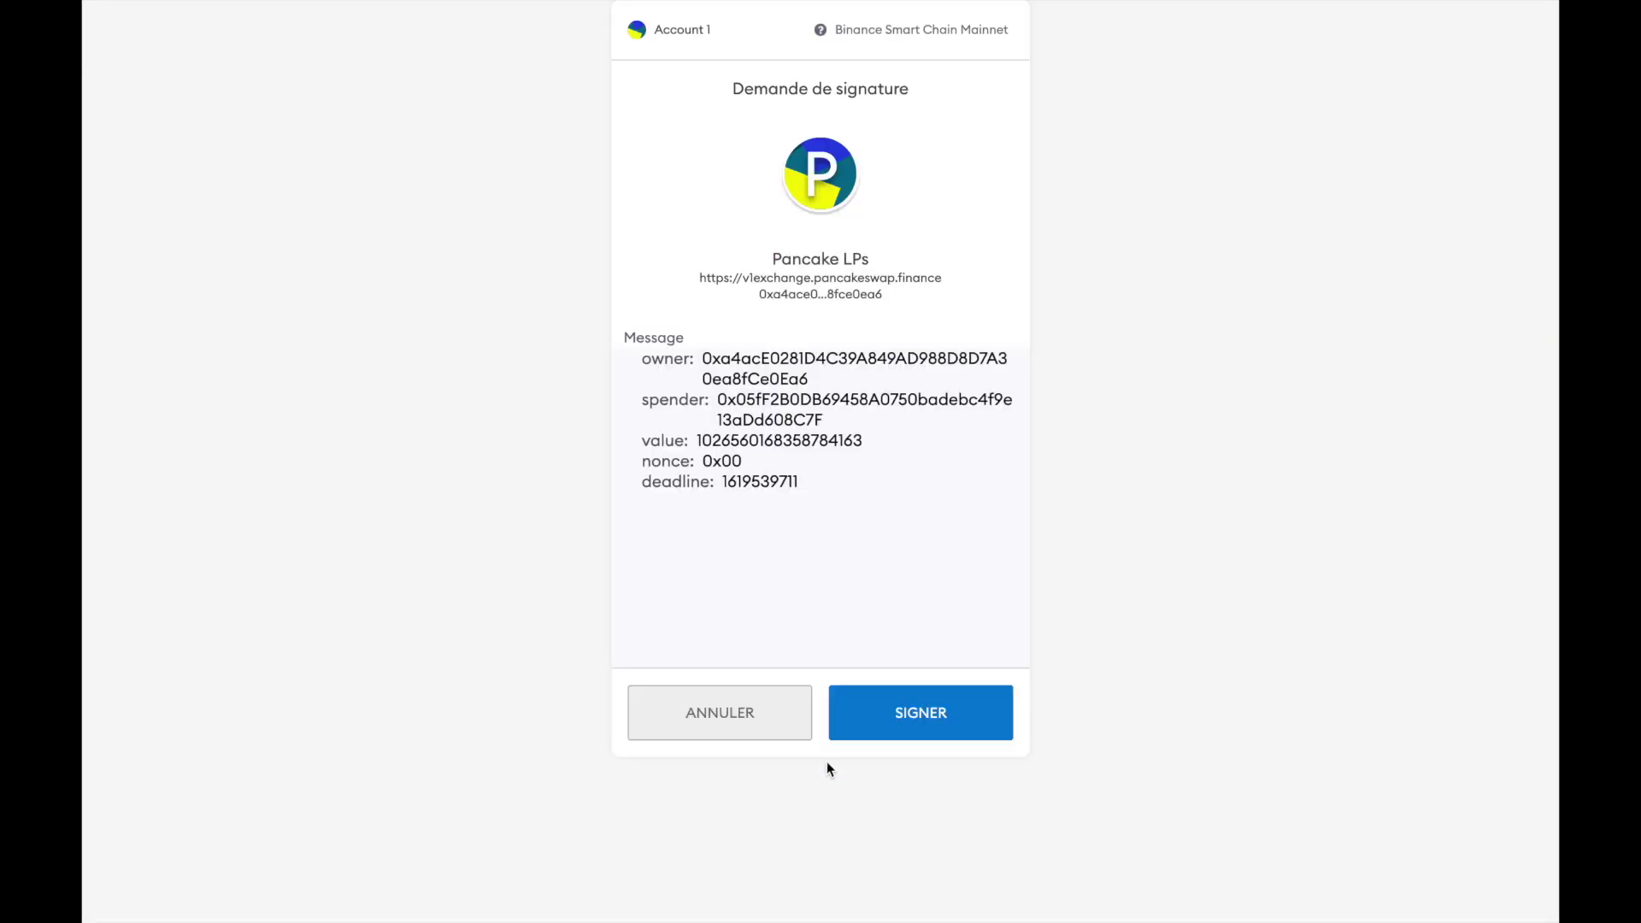
click(964, 709)
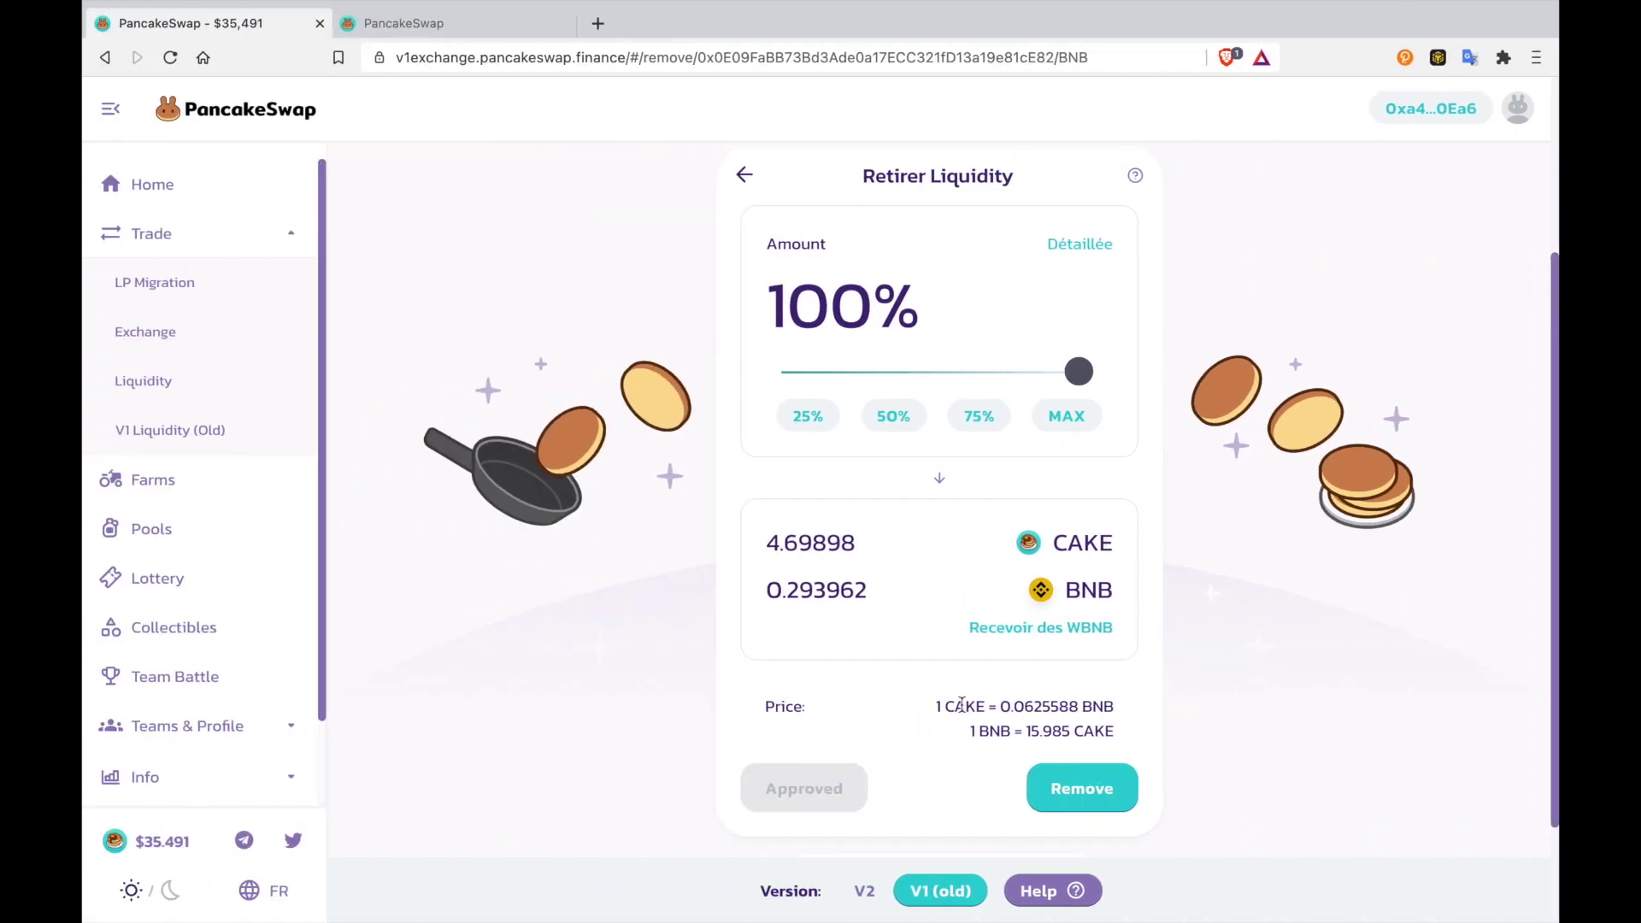
Step: Try to remove the CAKE/BNB liquidity, confirming the wallet transaction at the default gas price of 5 GWEI
click(1073, 793)
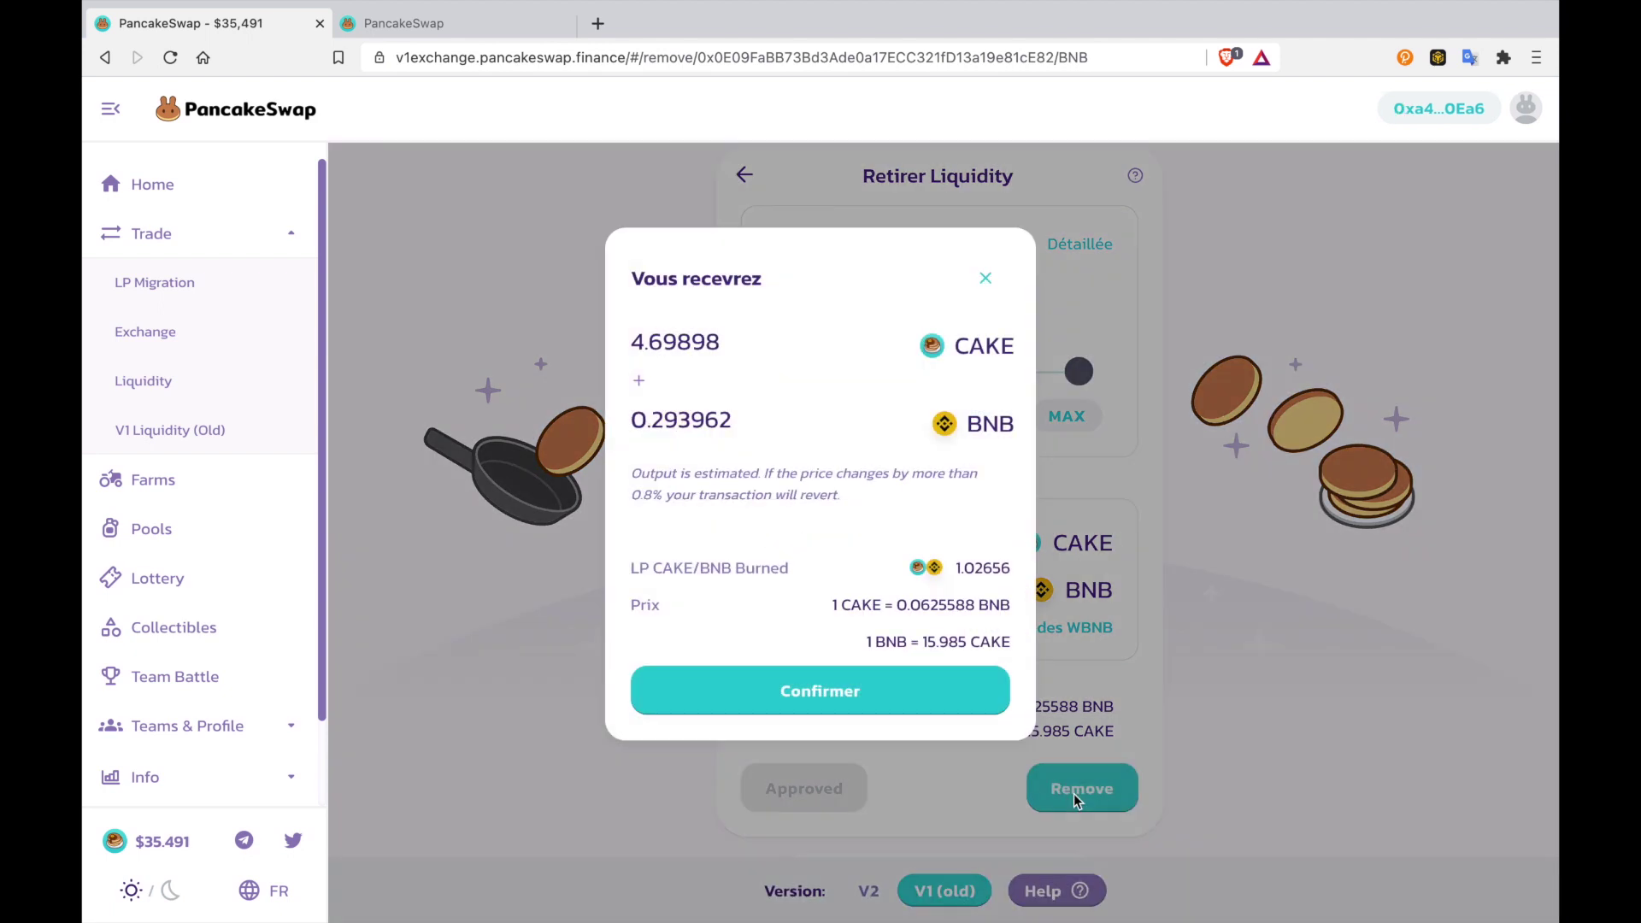
click(949, 709)
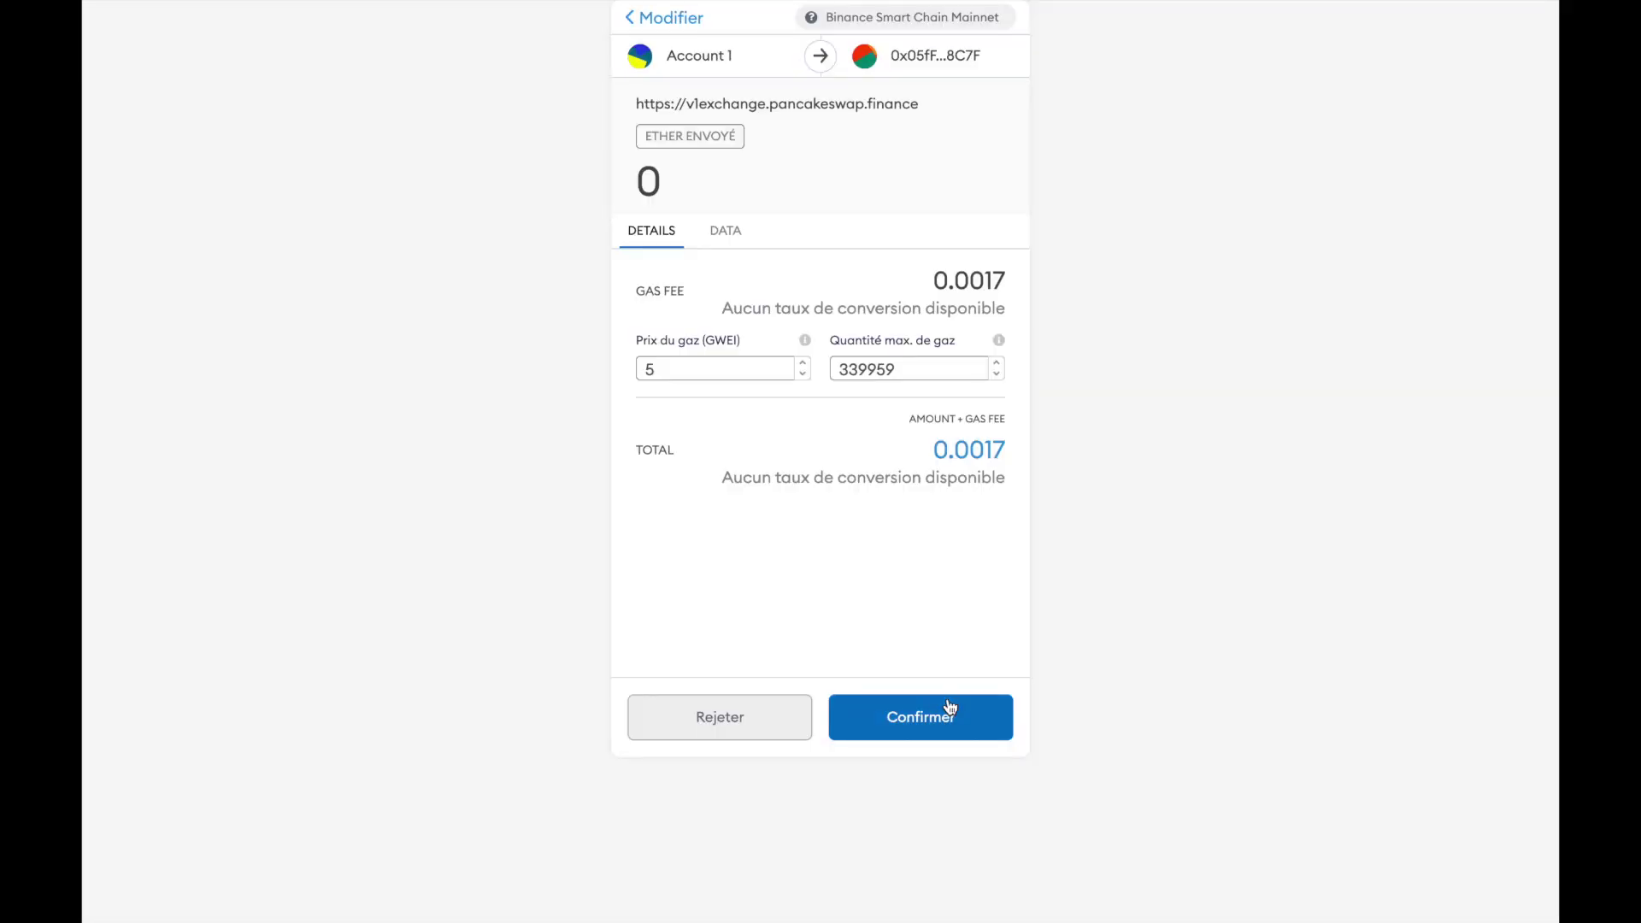
click(937, 721)
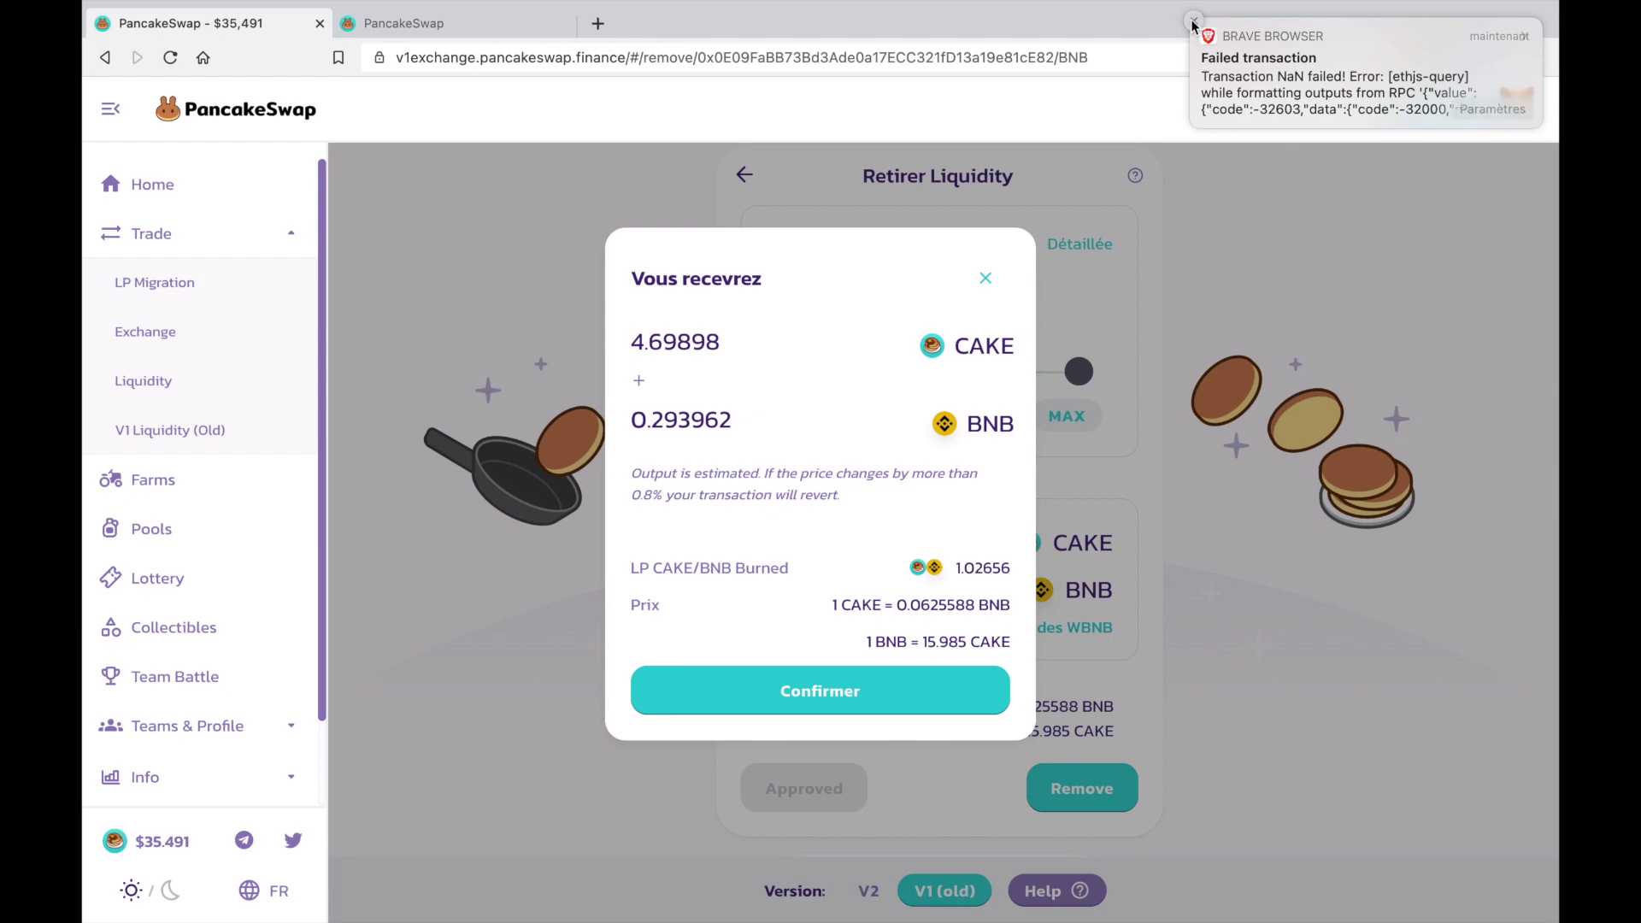
Step: Resubmit the liquidity removal with the gas price set to 7 GWEI and dismiss the submission notice
click(846, 691)
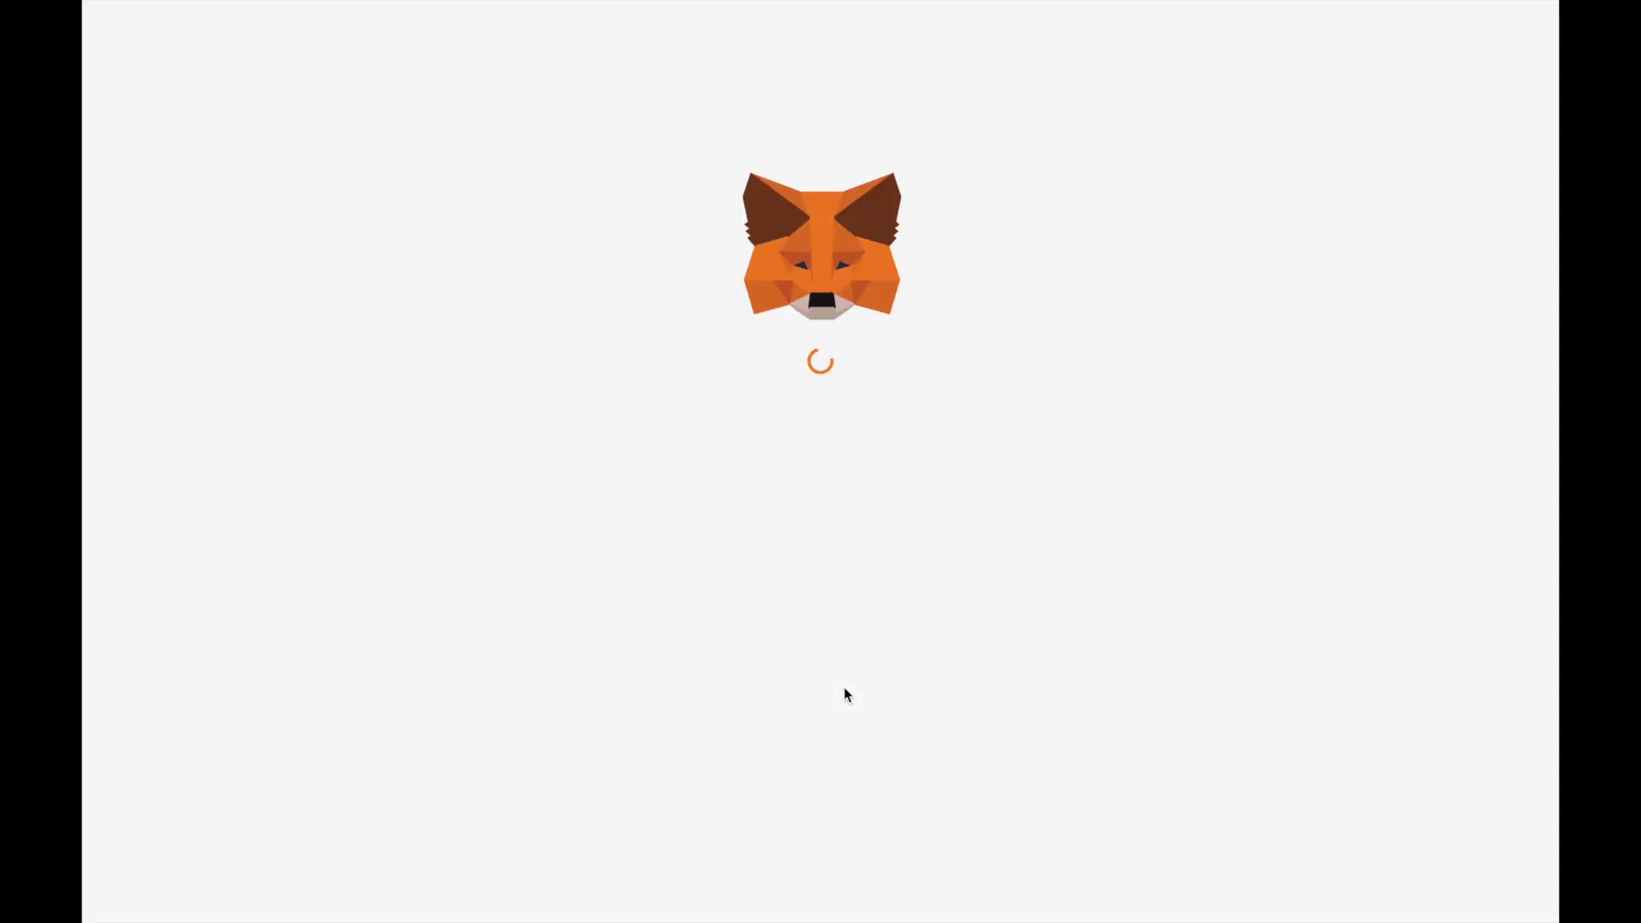
double_click(709, 363)
key(BackSpace)
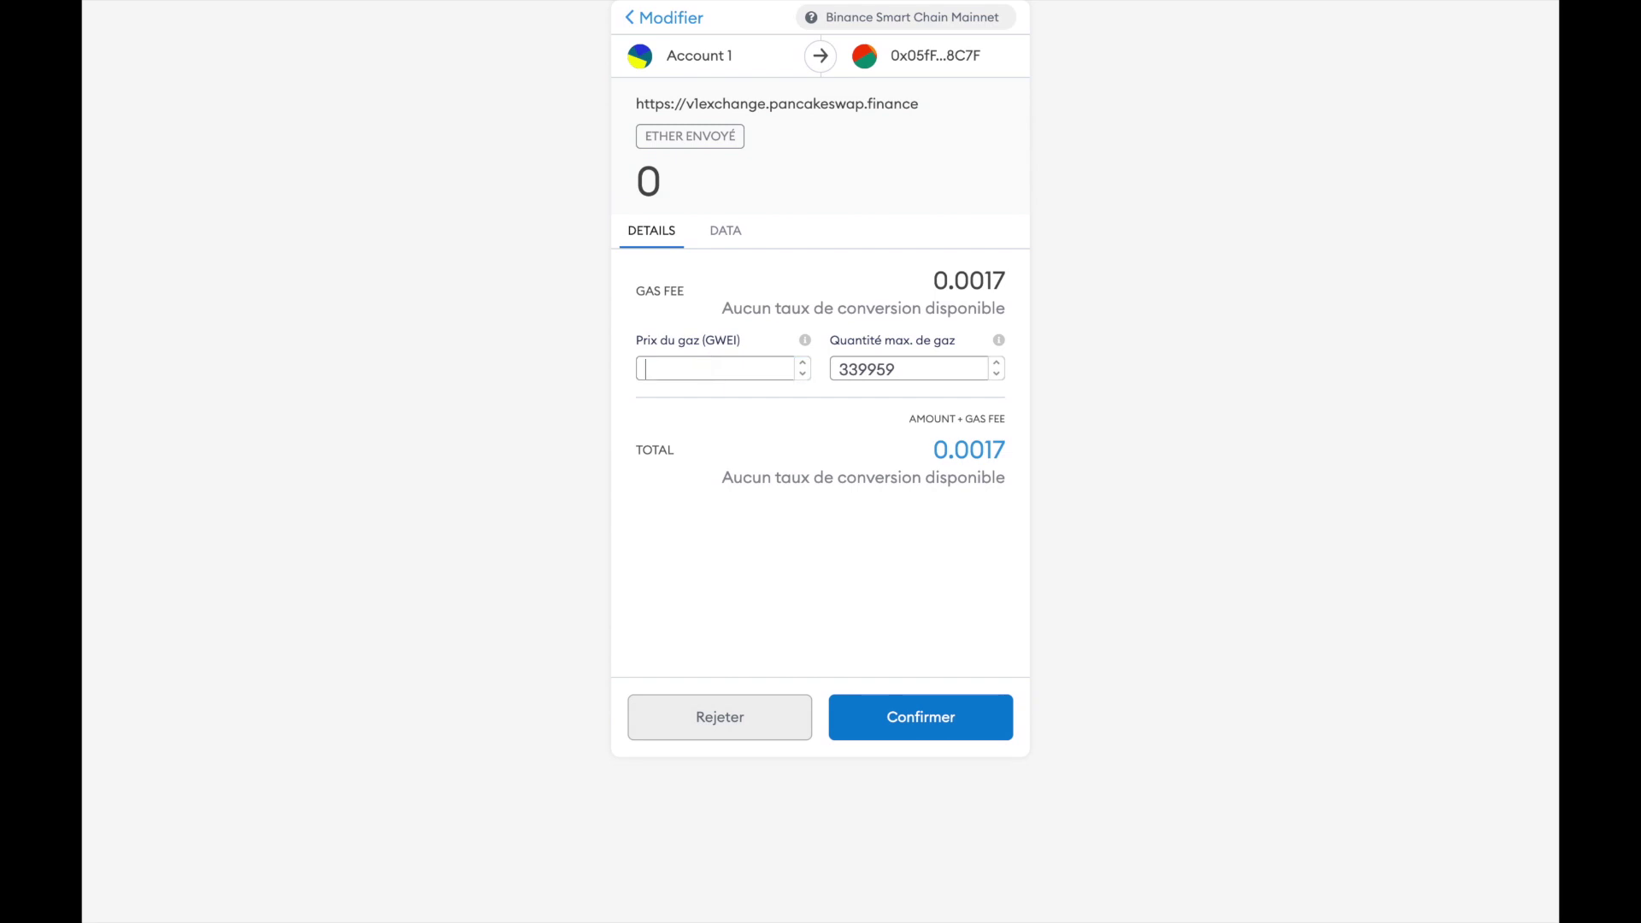
text(7)
key(BackSpace)
key(BackSpace)
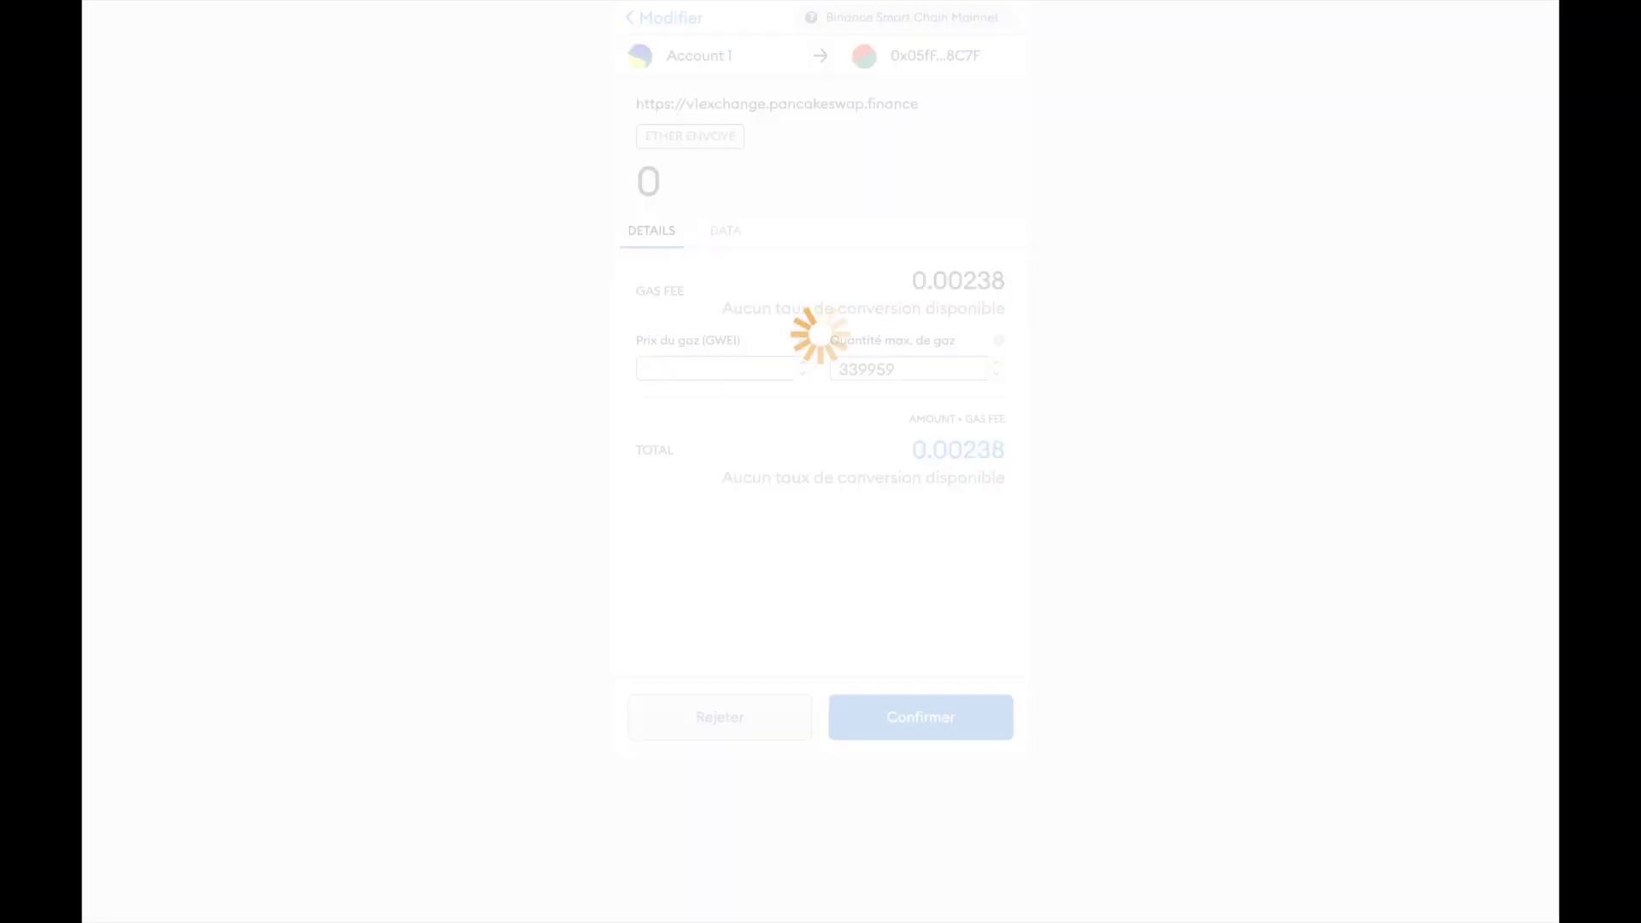
text(07)
click(927, 699)
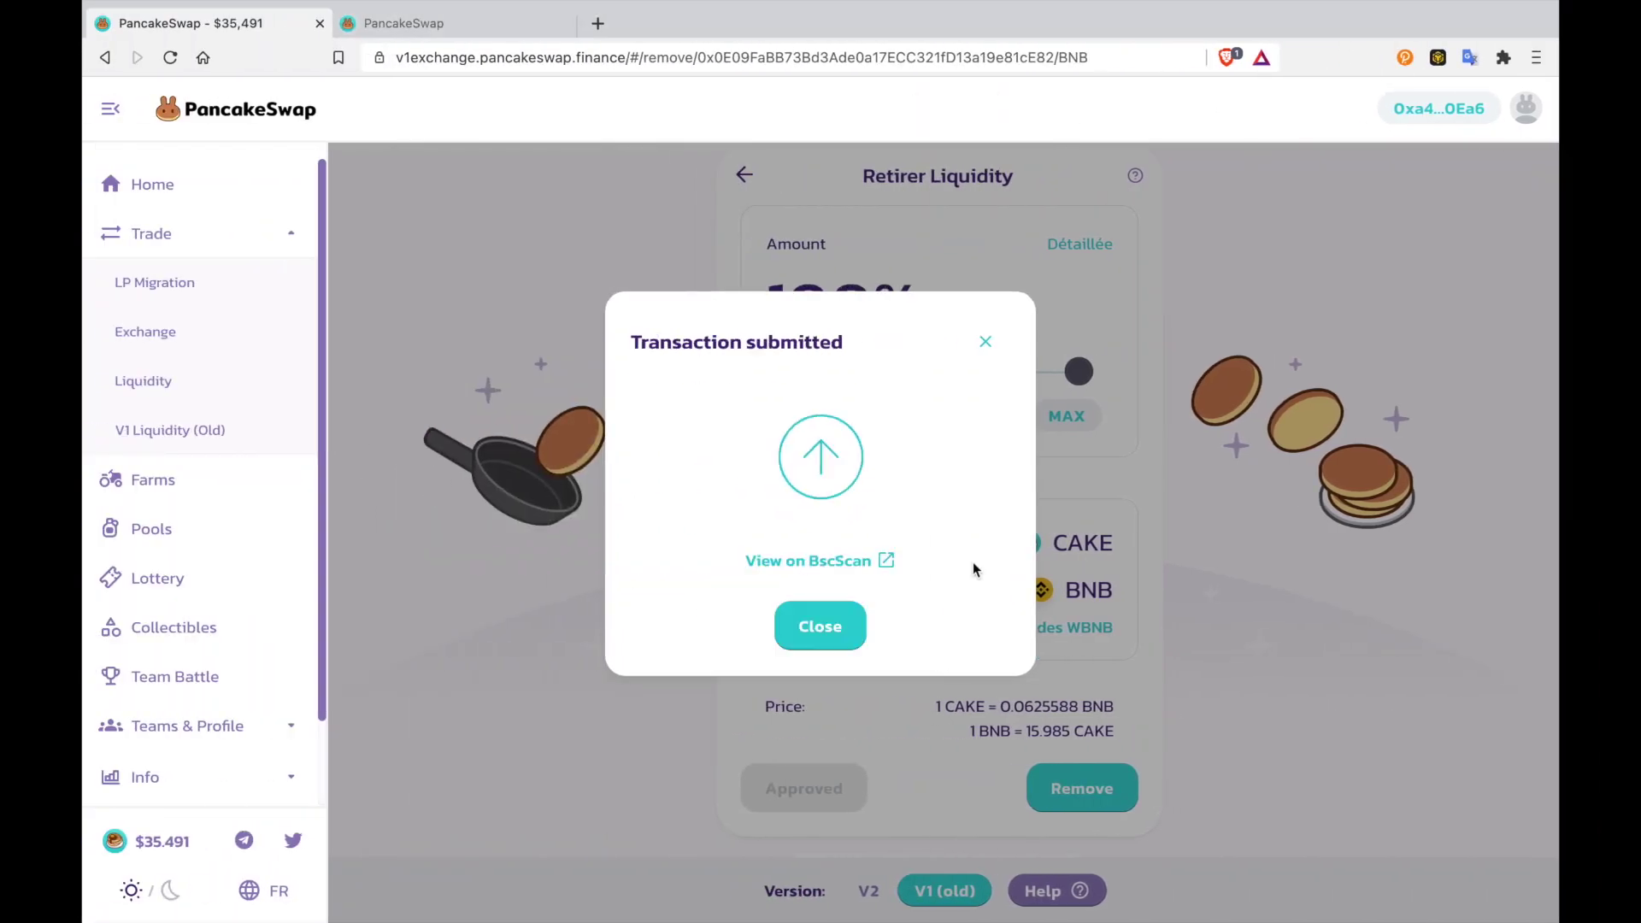
click(985, 341)
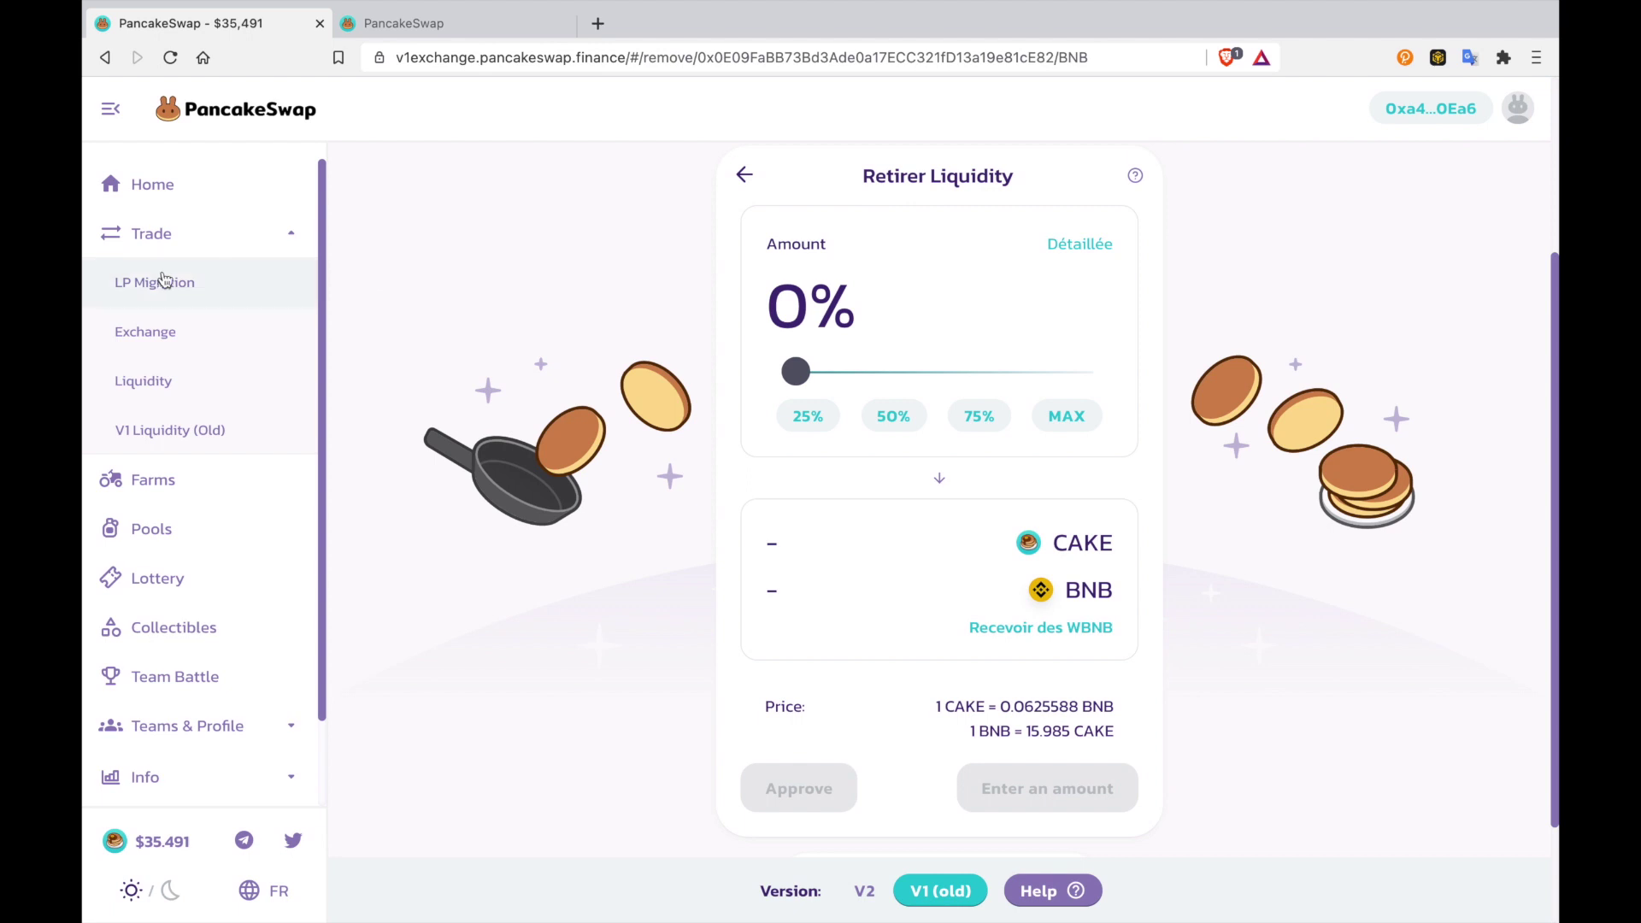
Step: Go to the V2 liquidity page and start adding new liquidity
click(147, 378)
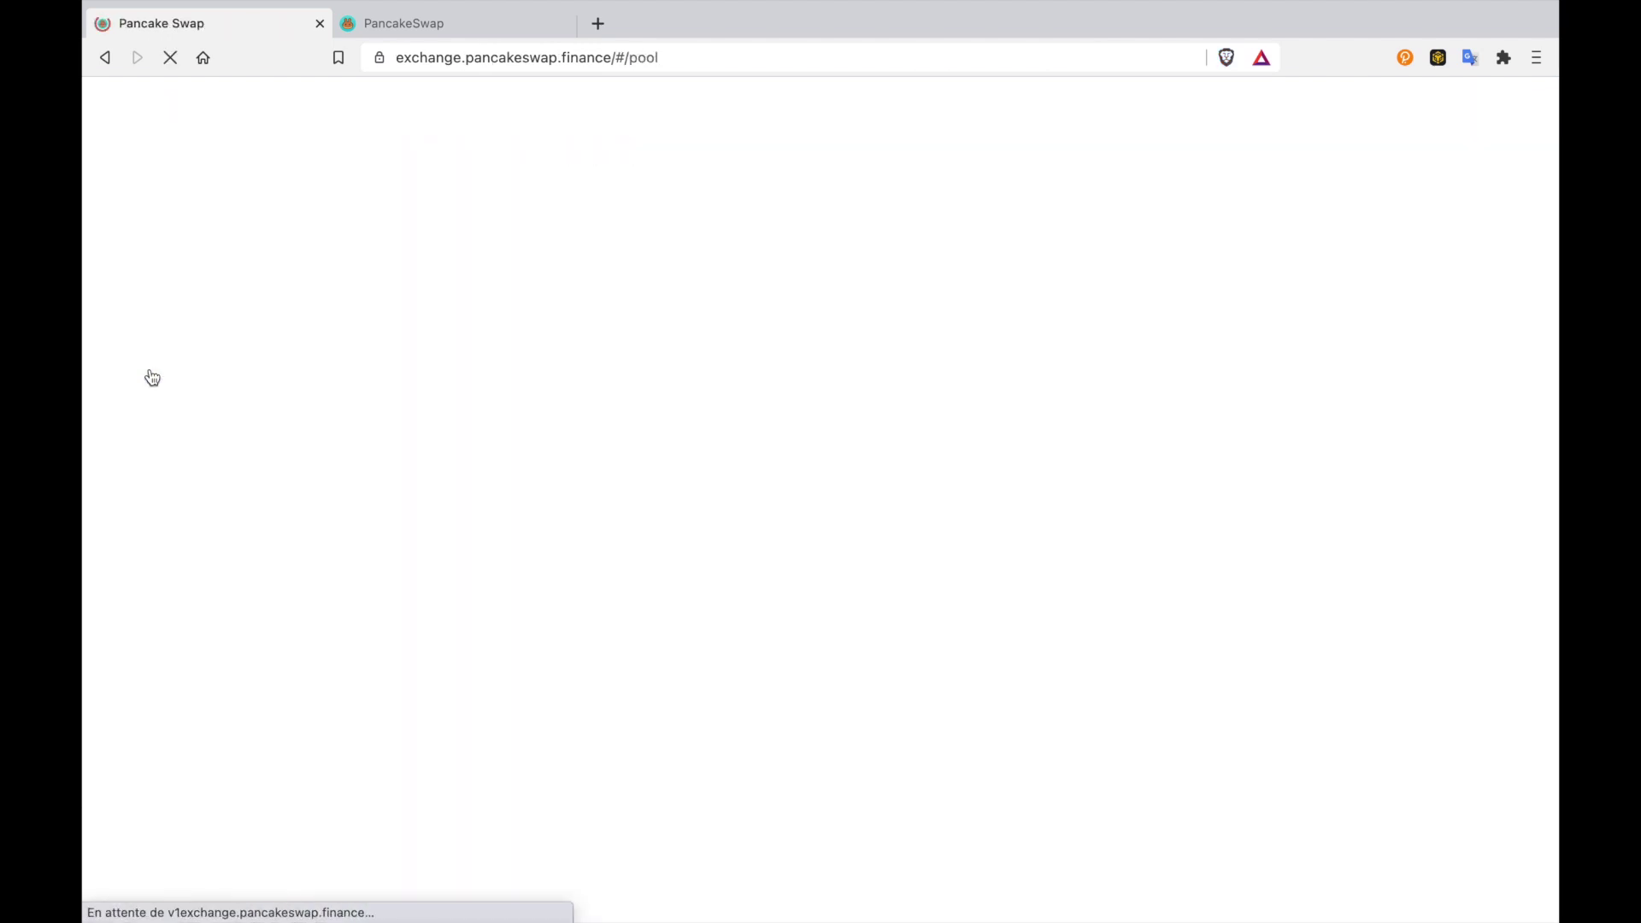
scroll(577, 531, down, 3)
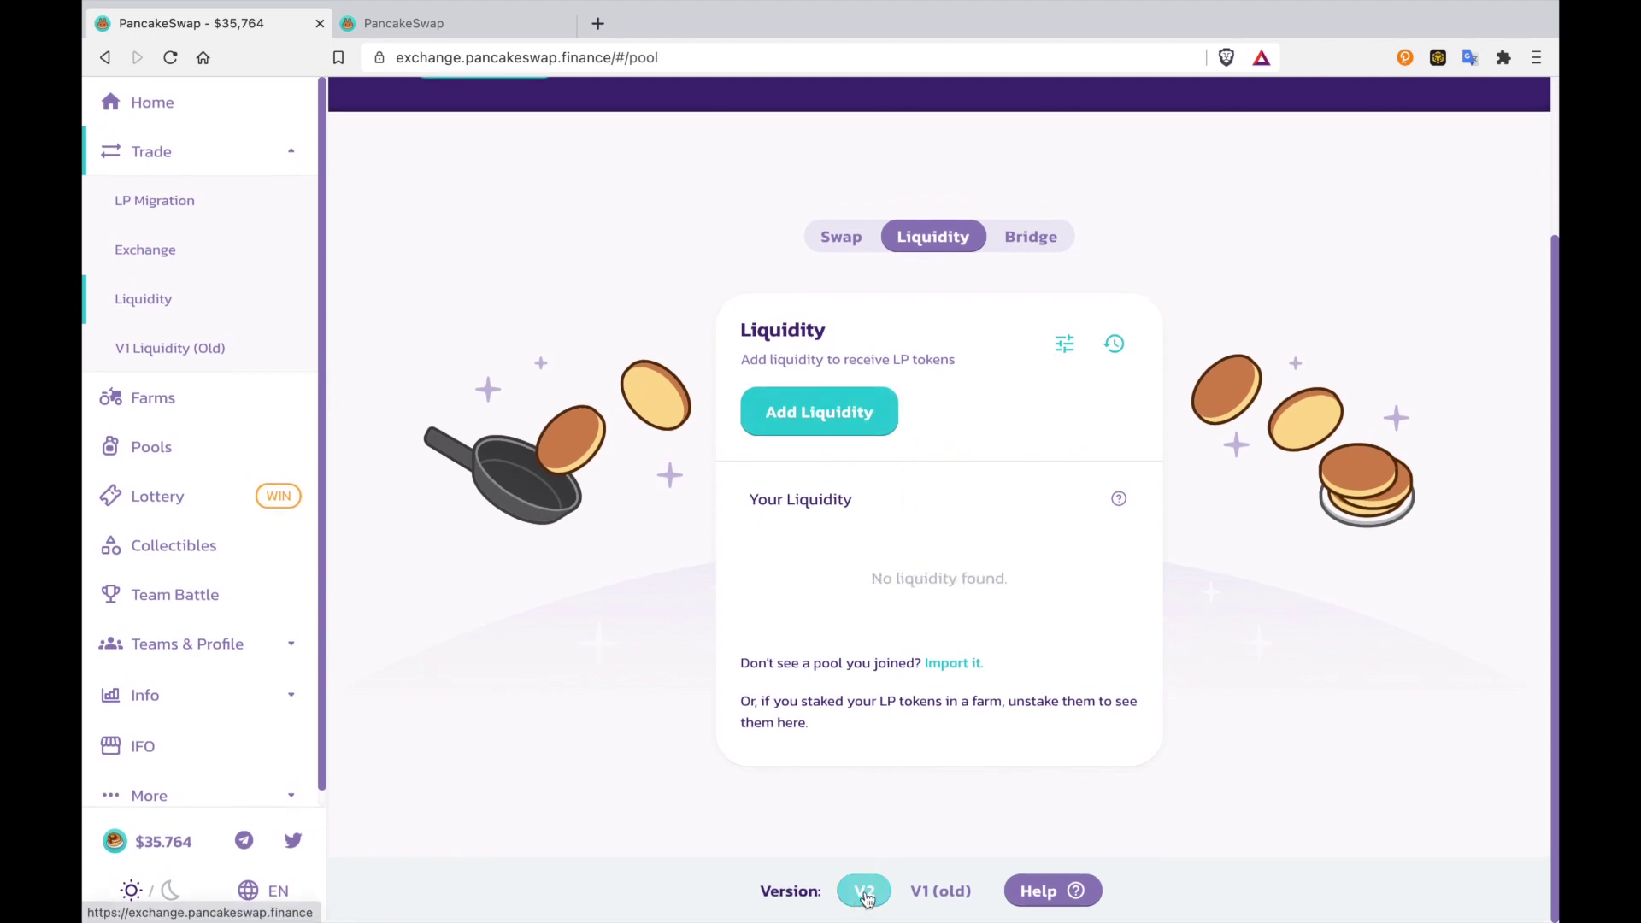
click(844, 419)
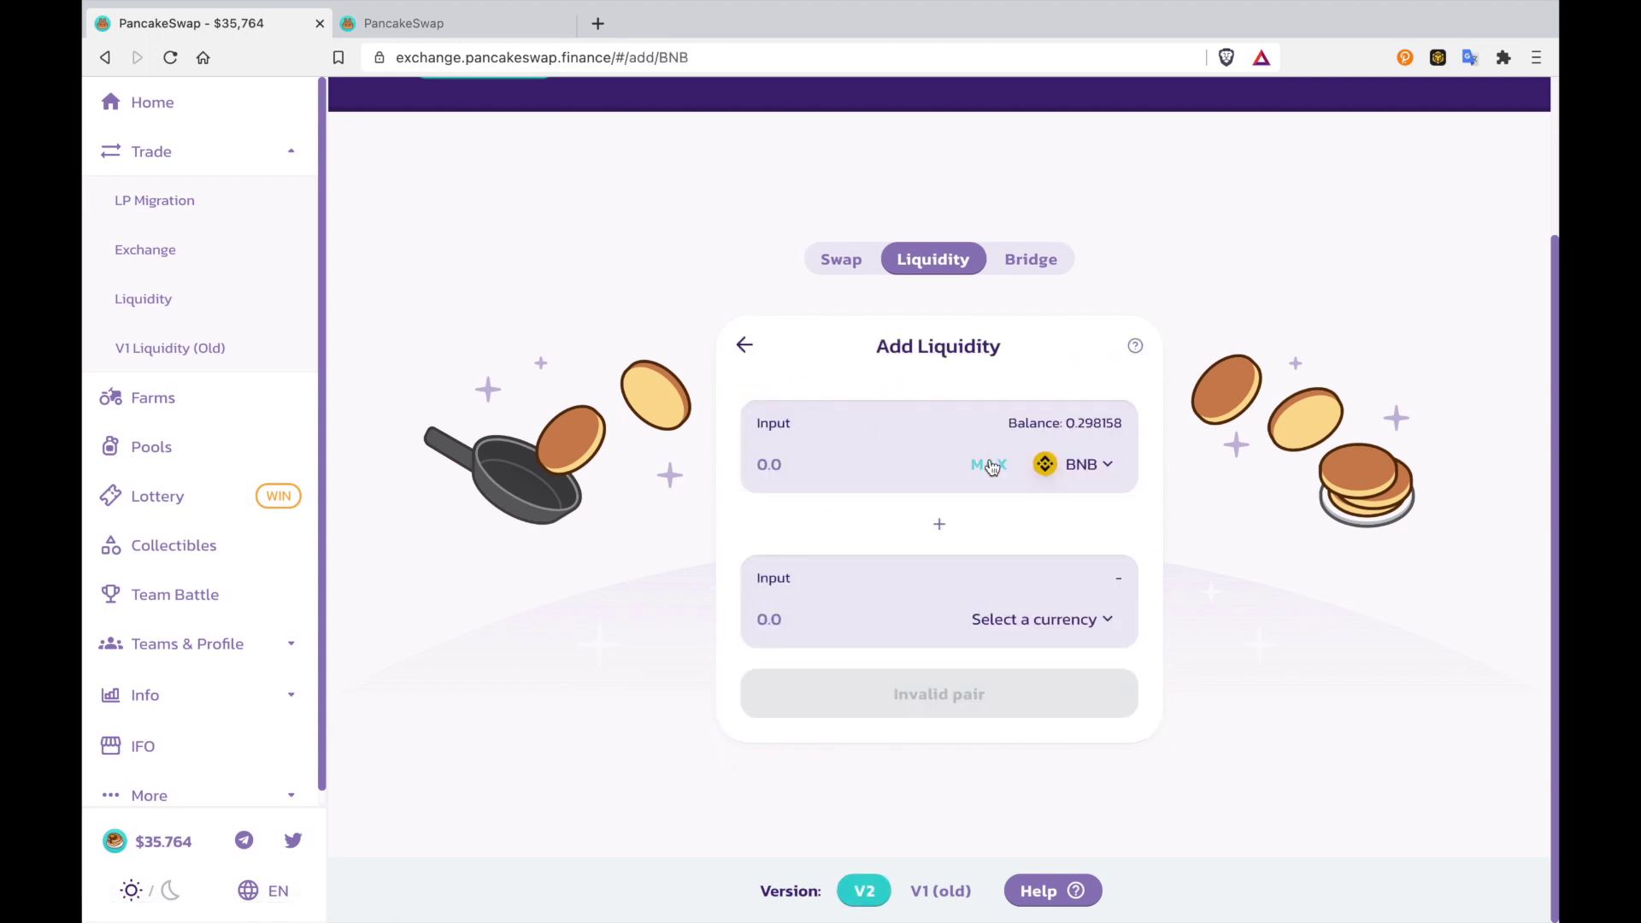
Step: Select CAKE as the token paired with BNB and enter the maximum amounts, finishing with the full CAKE balance
click(989, 470)
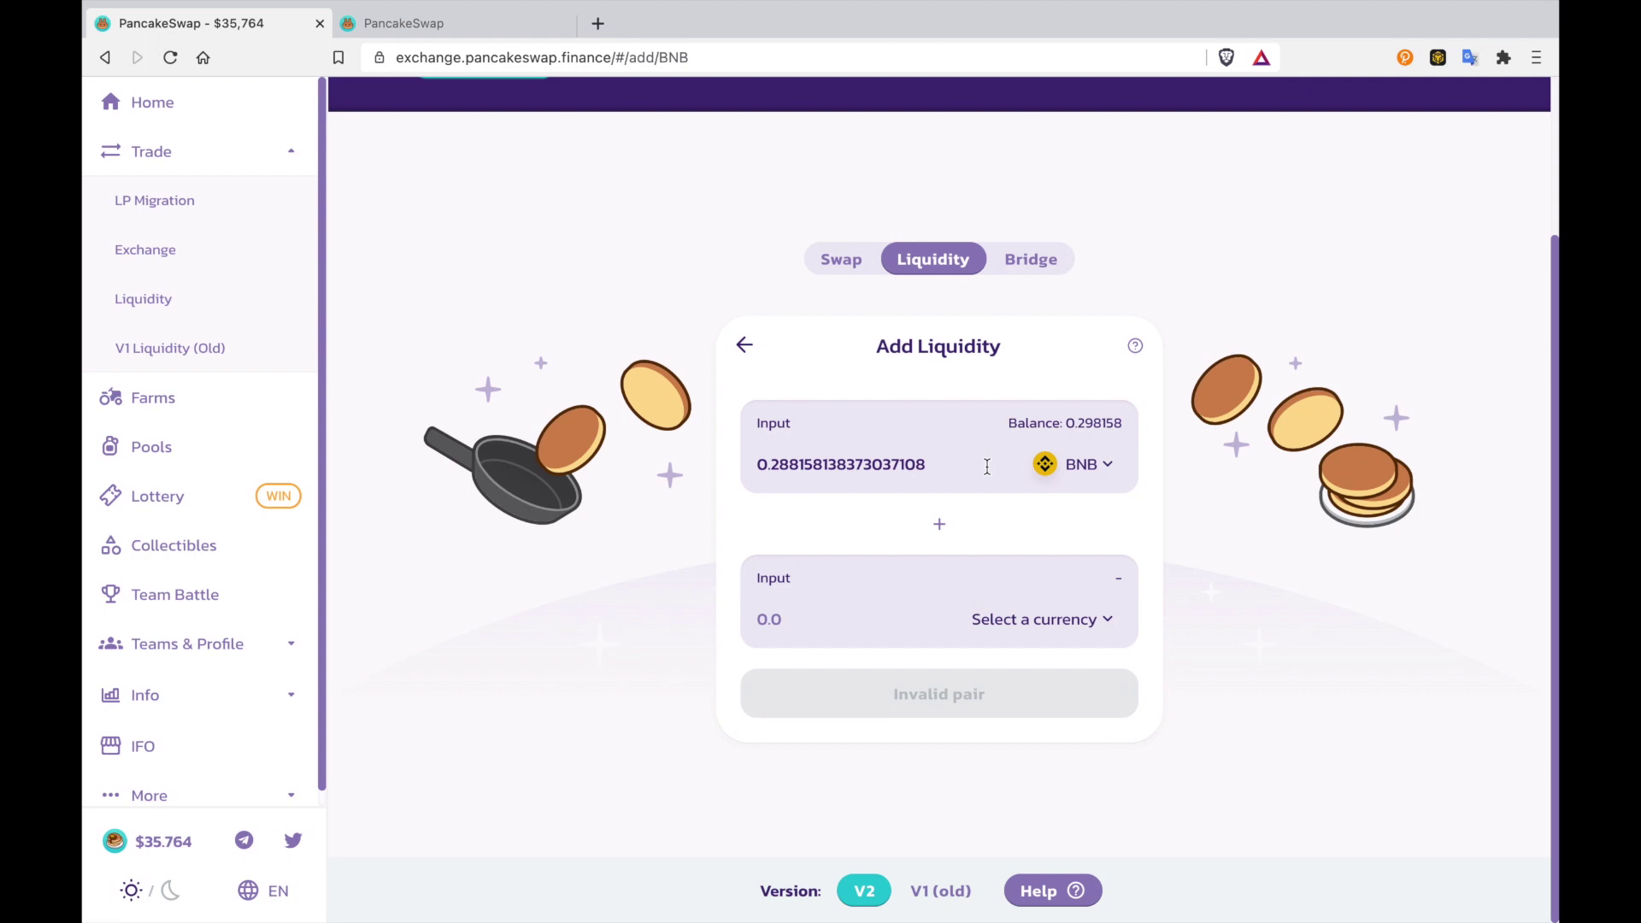
click(1026, 621)
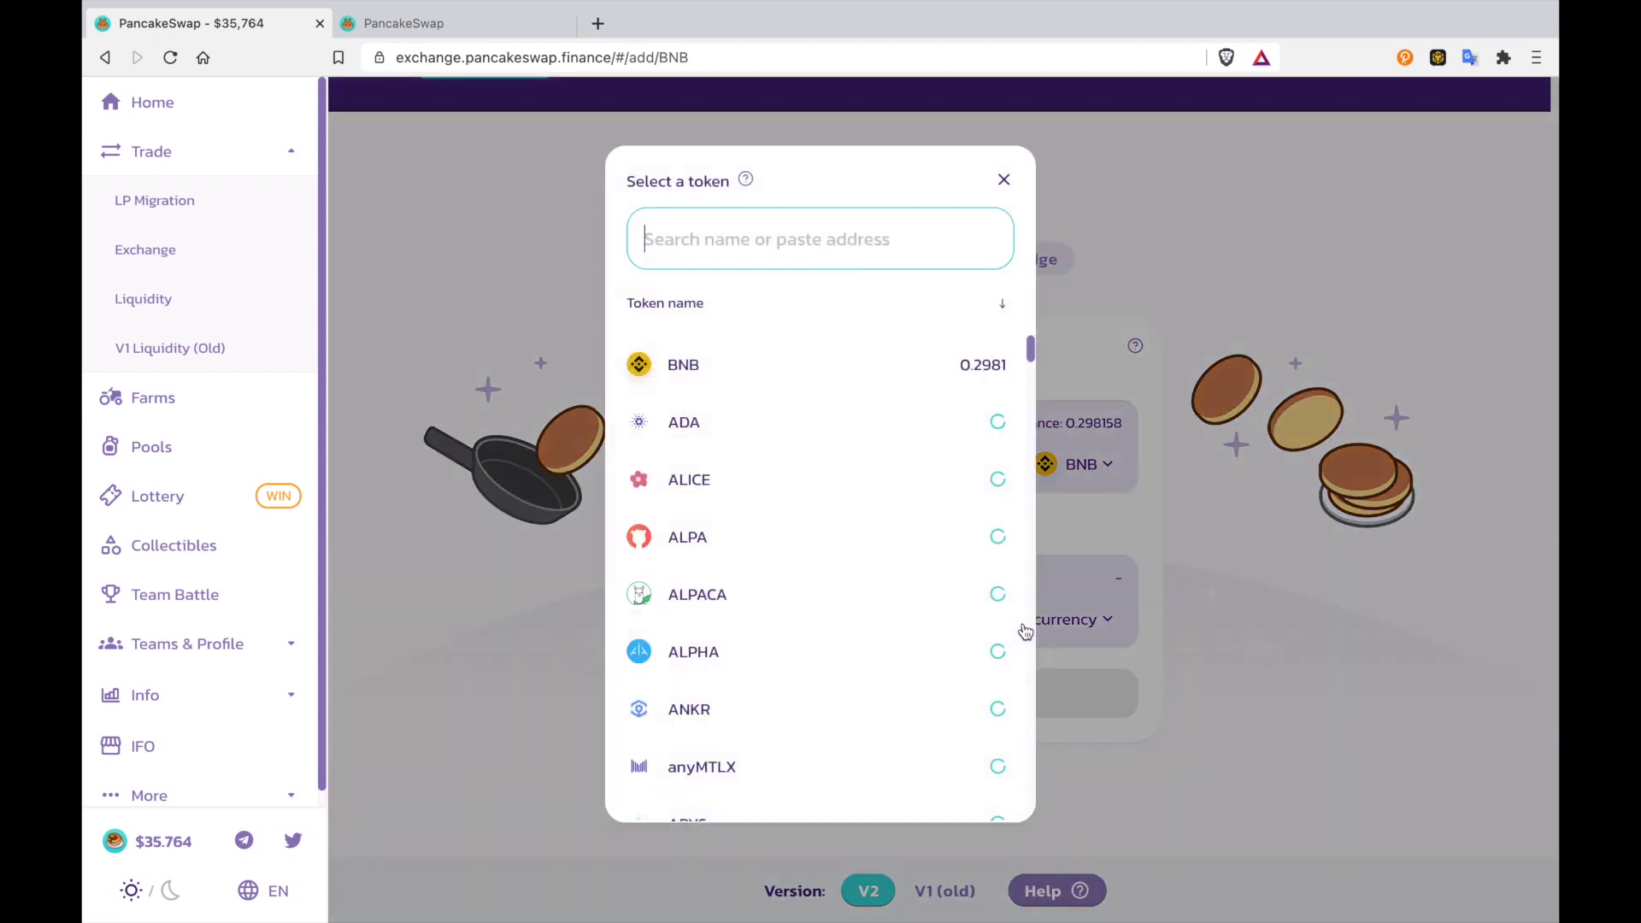
click(746, 427)
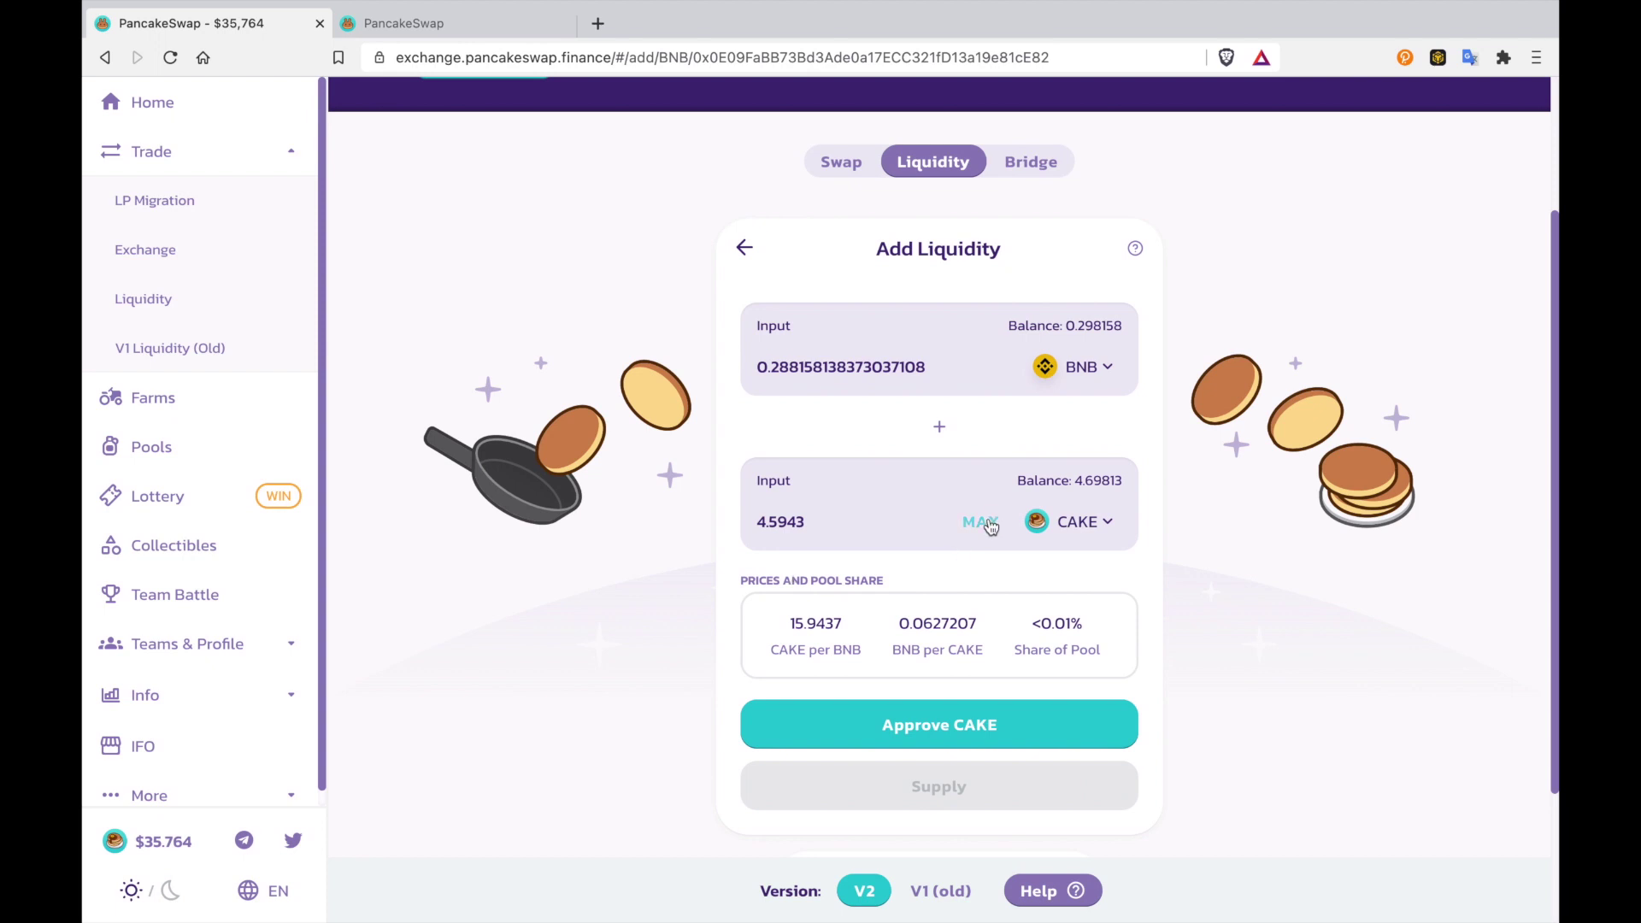
click(982, 523)
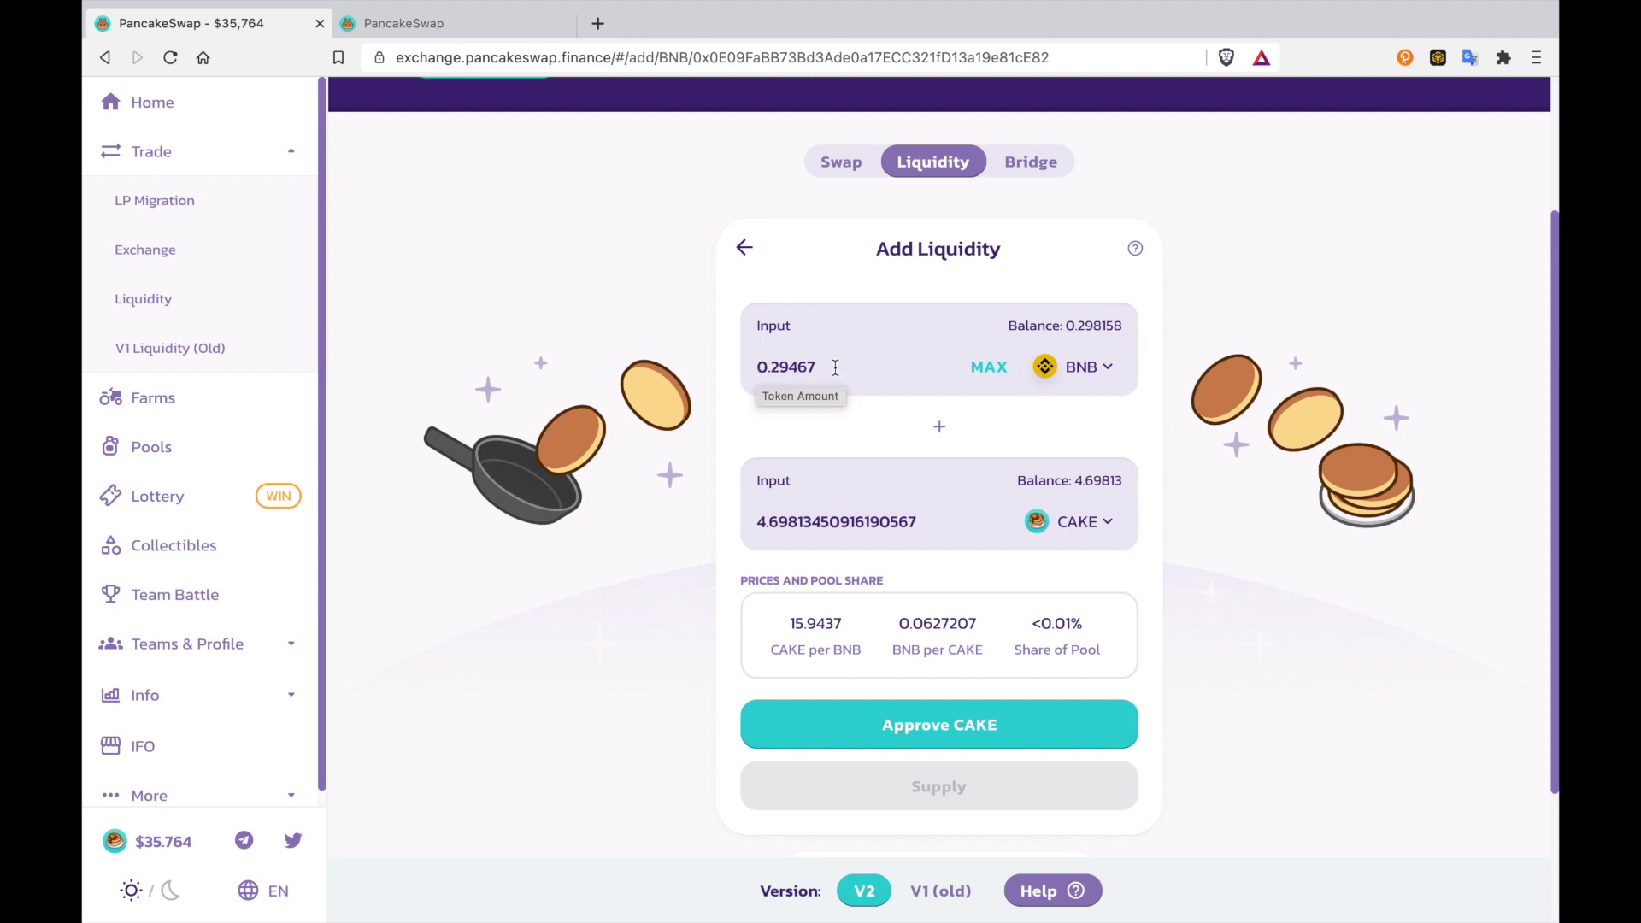
Step: Approve CAKE spending for the new liquidity, confirming the wallet transaction with the gas price set to 7 GWEI
click(917, 723)
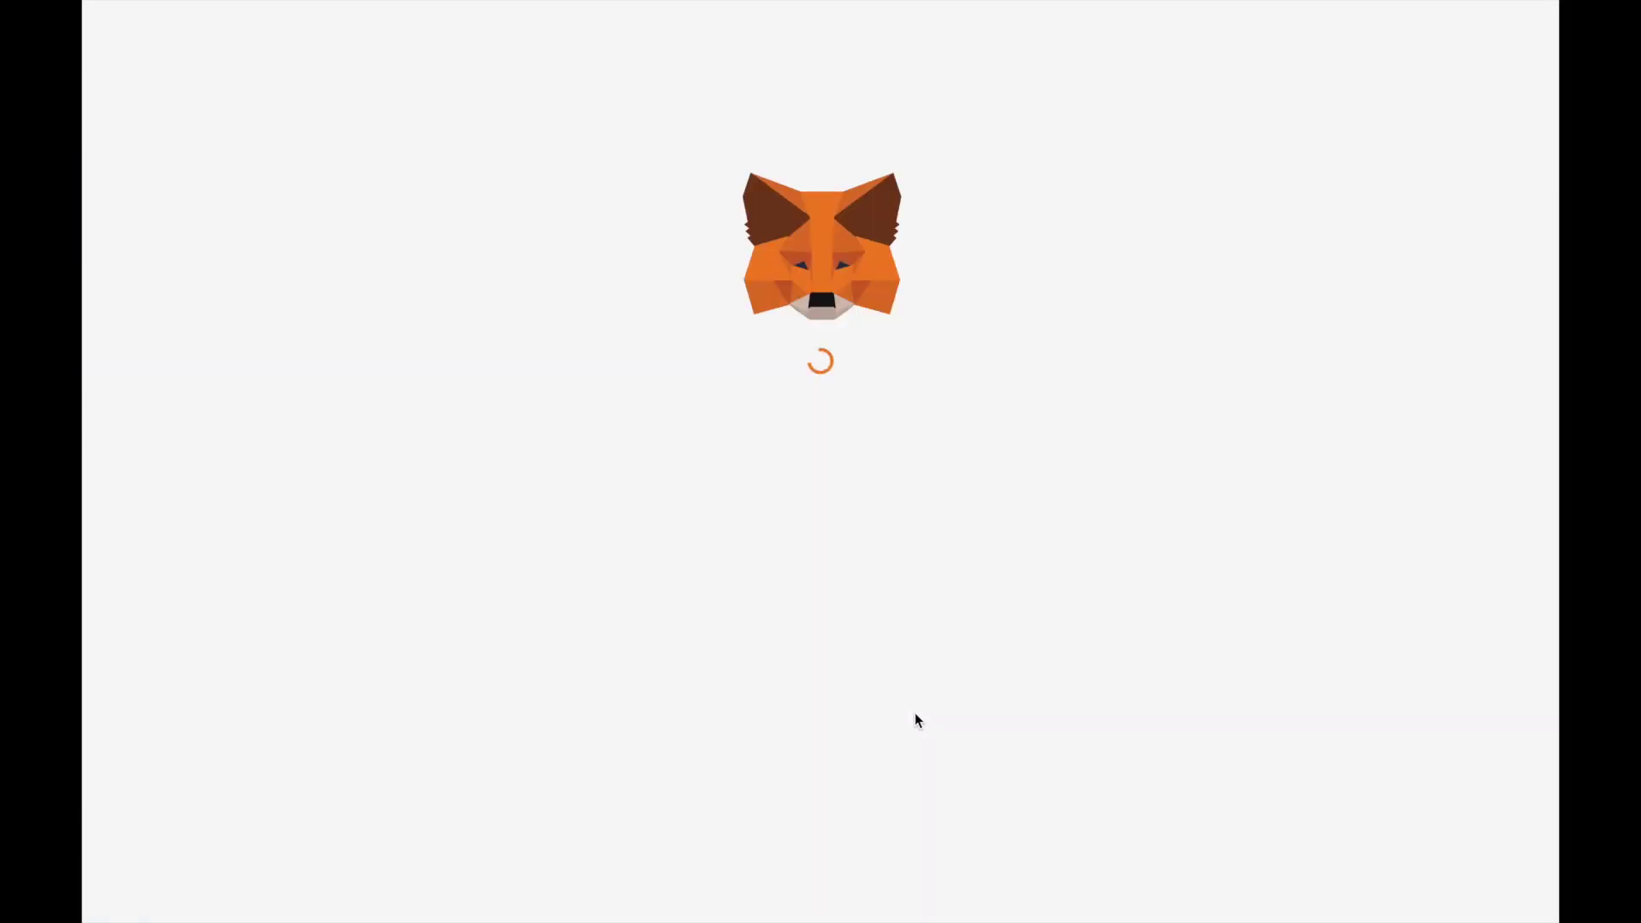
click(956, 719)
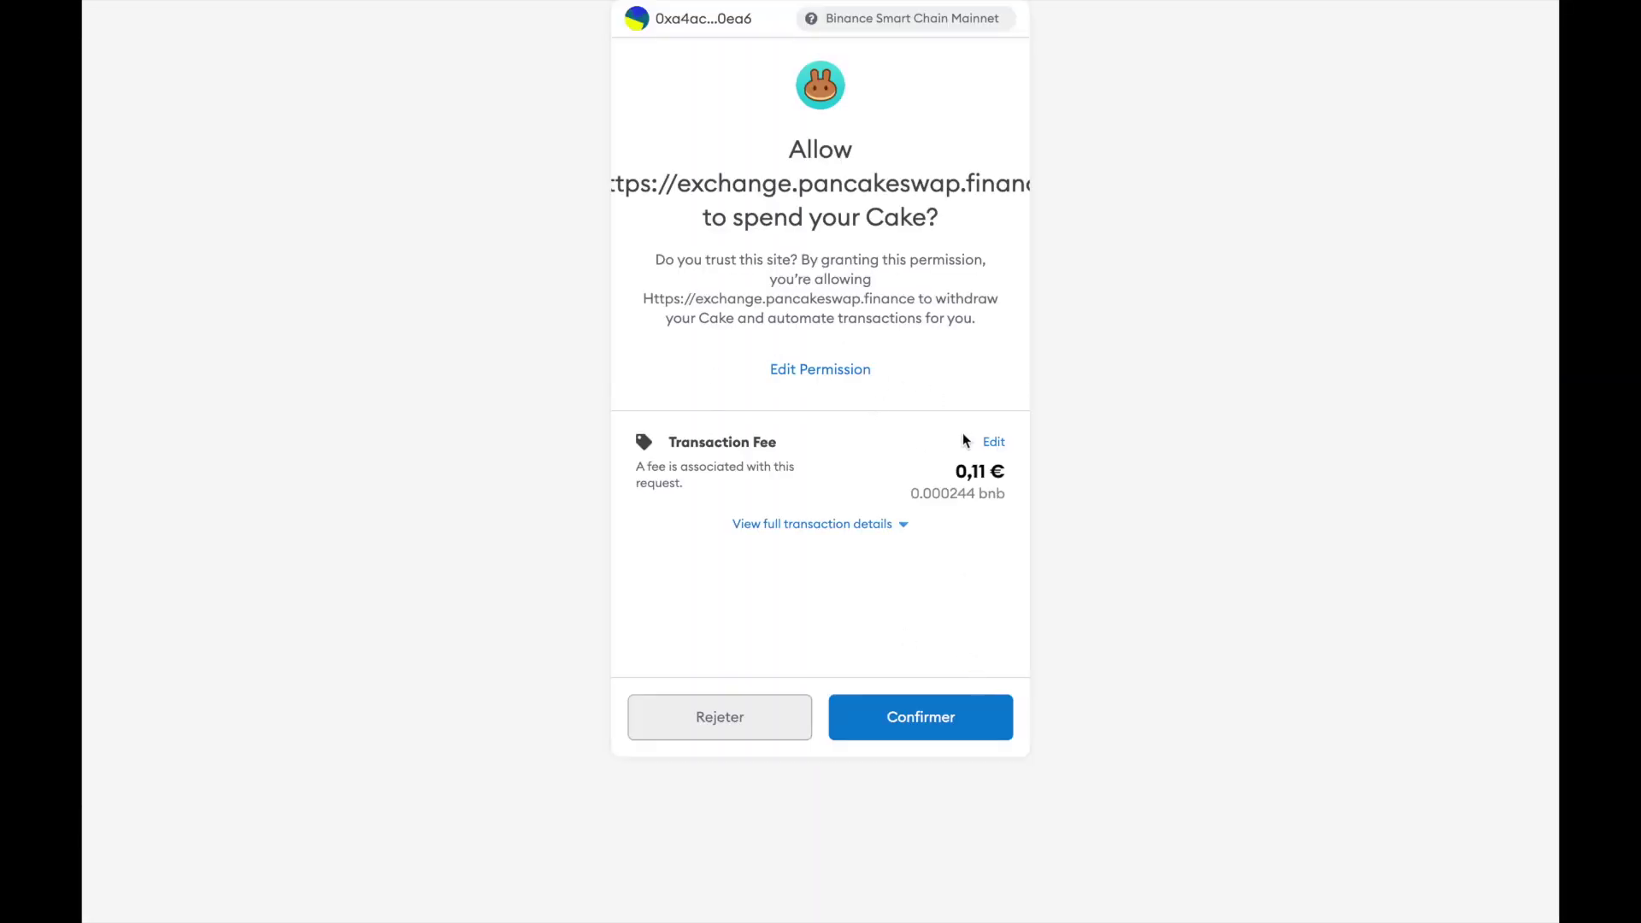
click(992, 443)
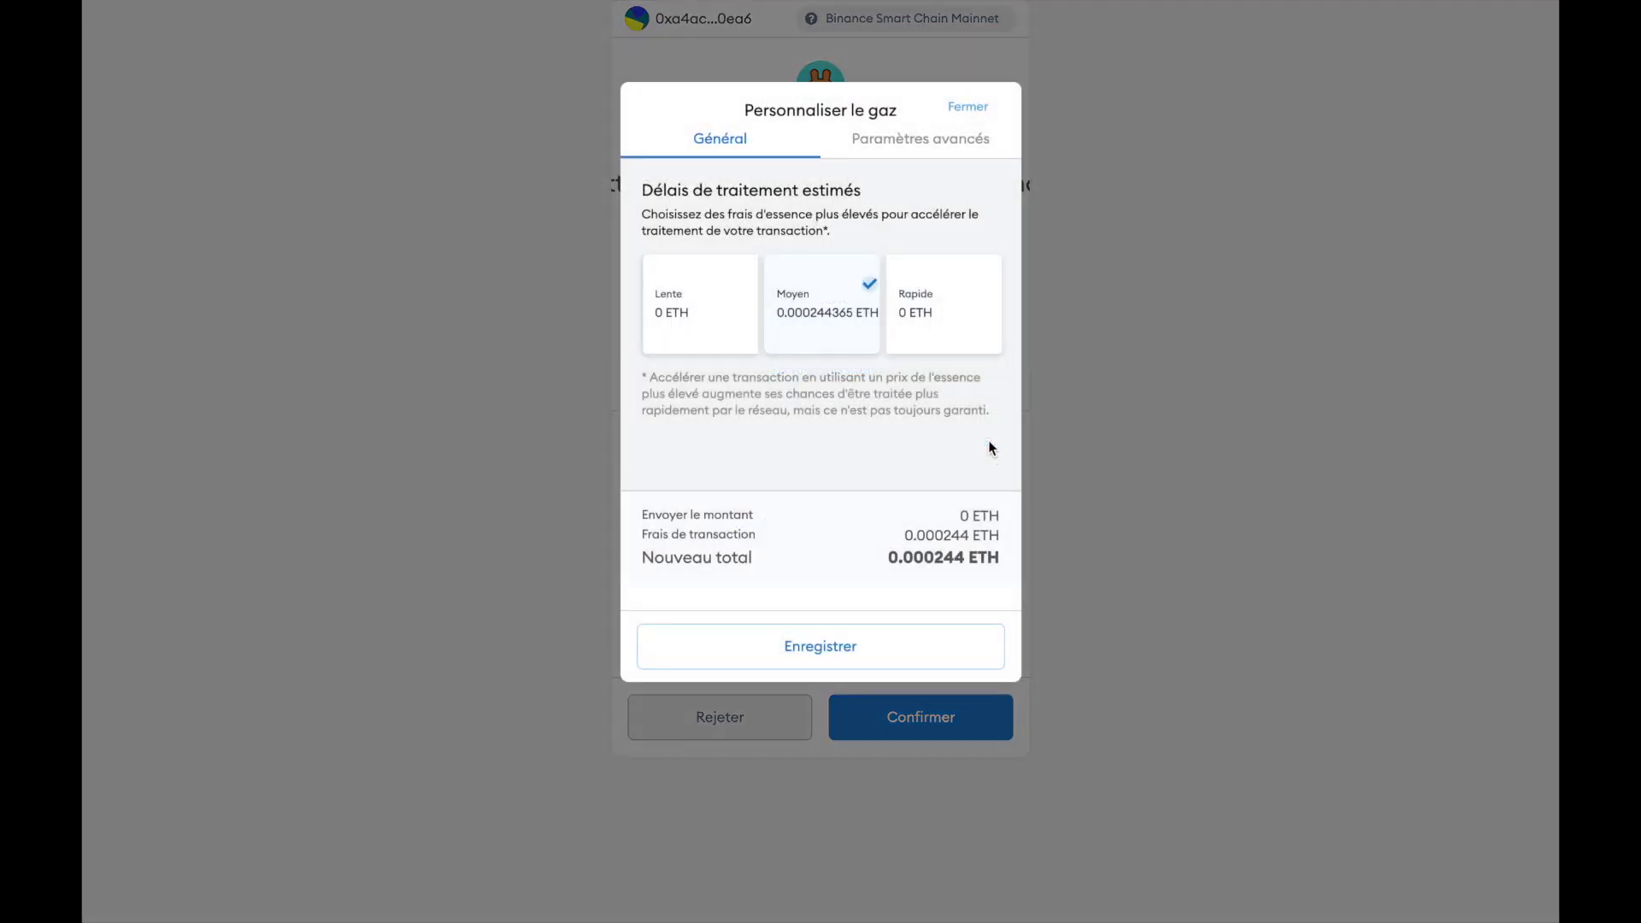
click(893, 136)
double_click(694, 267)
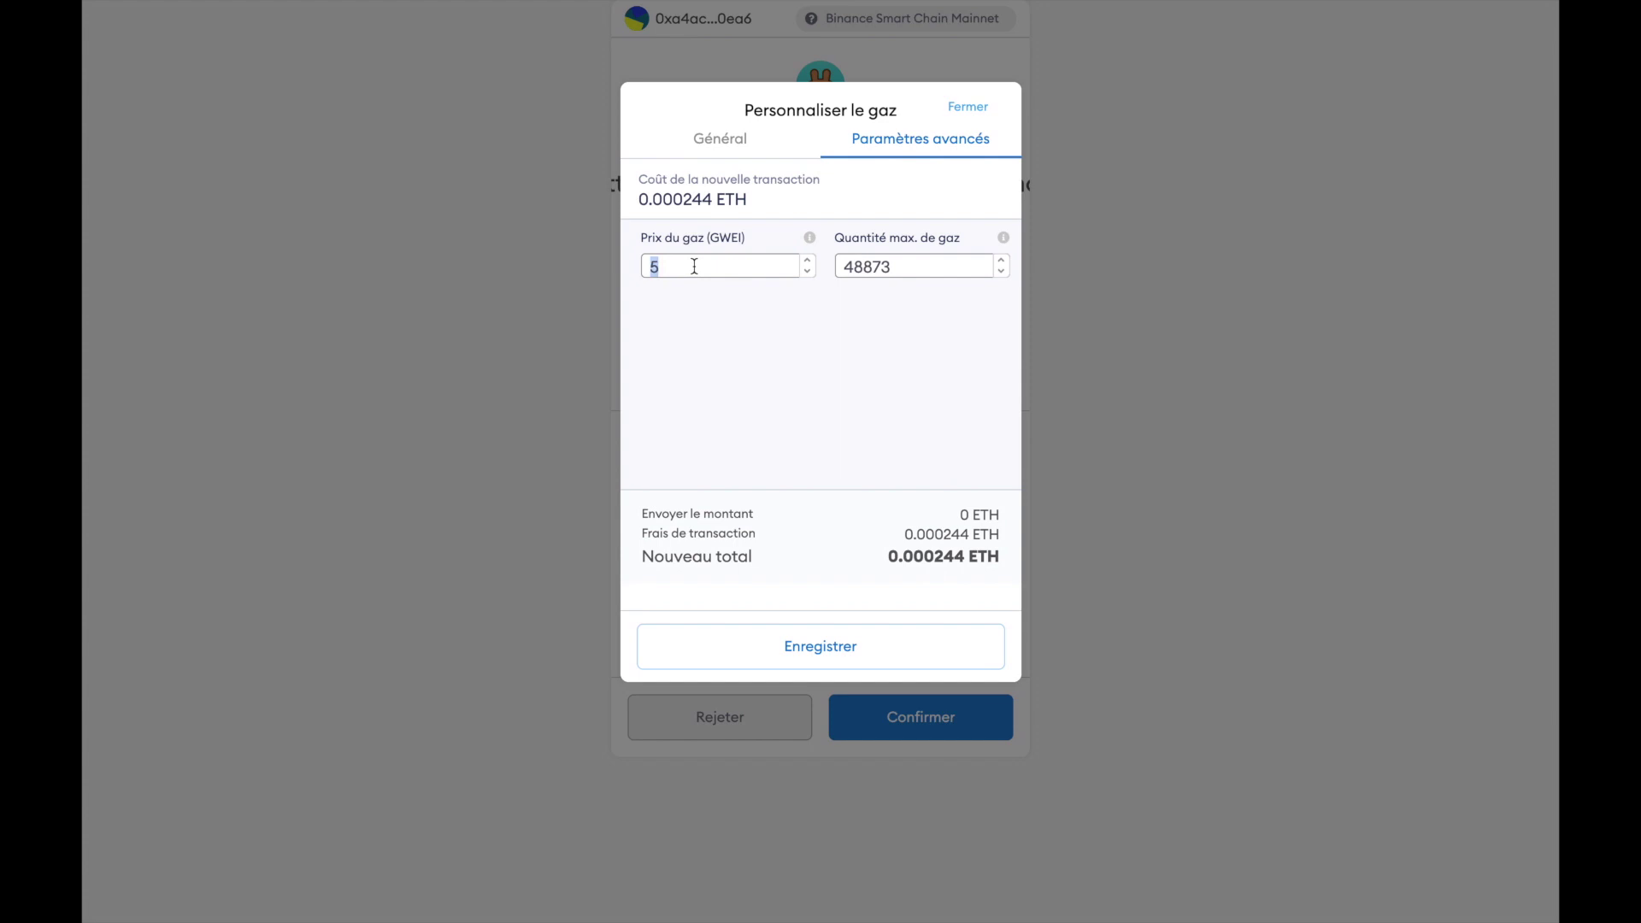
text(7)
click(768, 653)
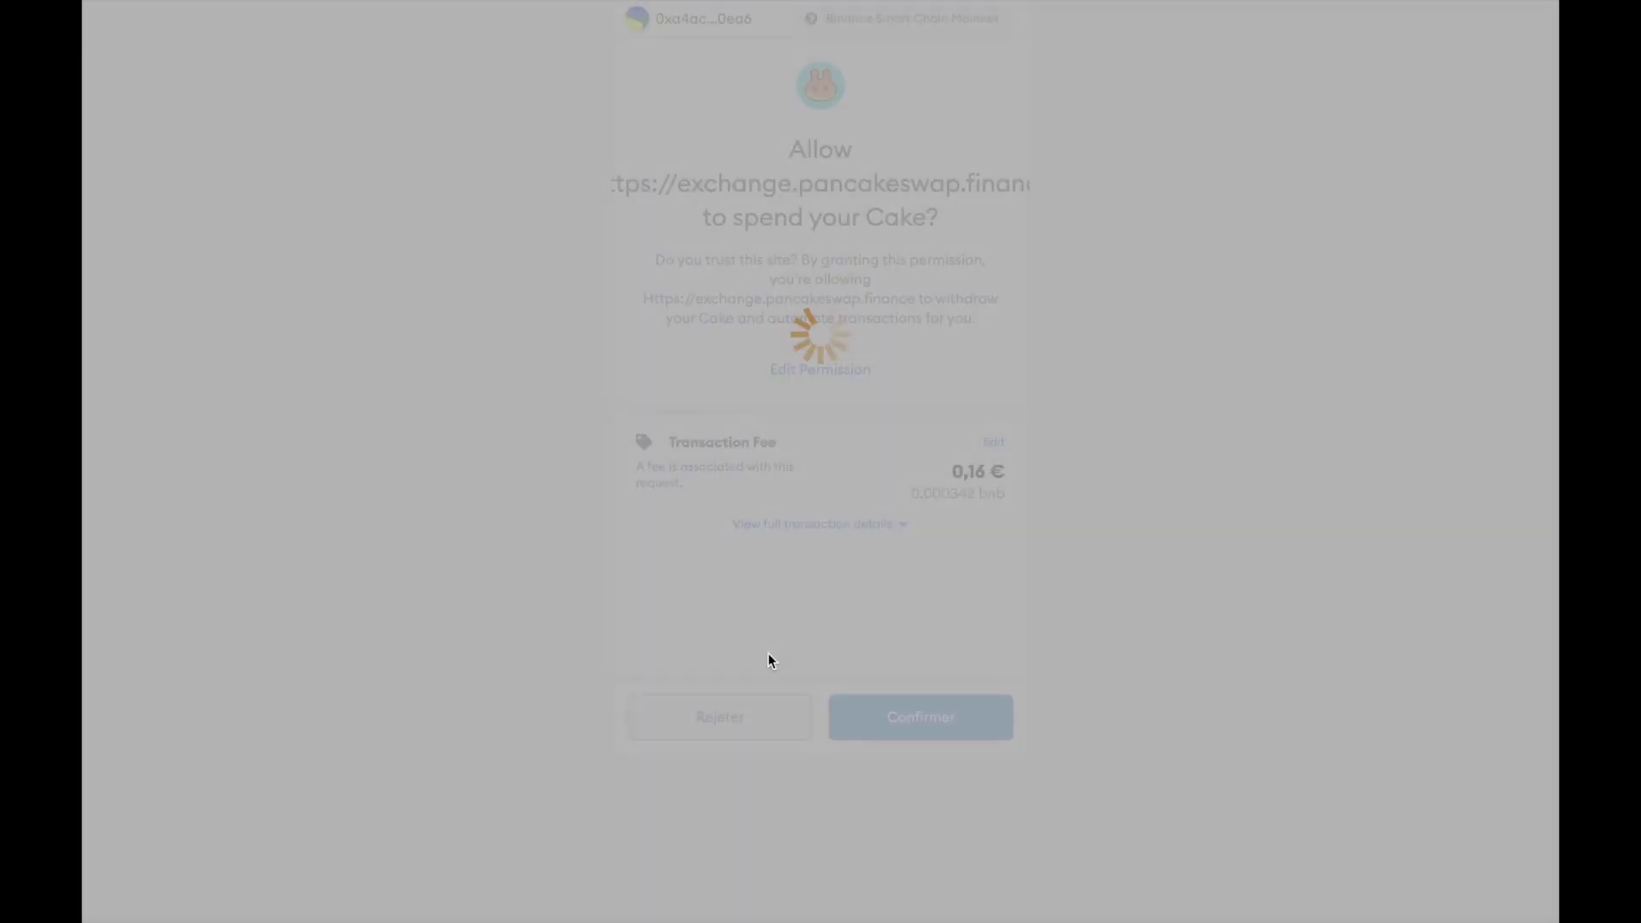
click(893, 716)
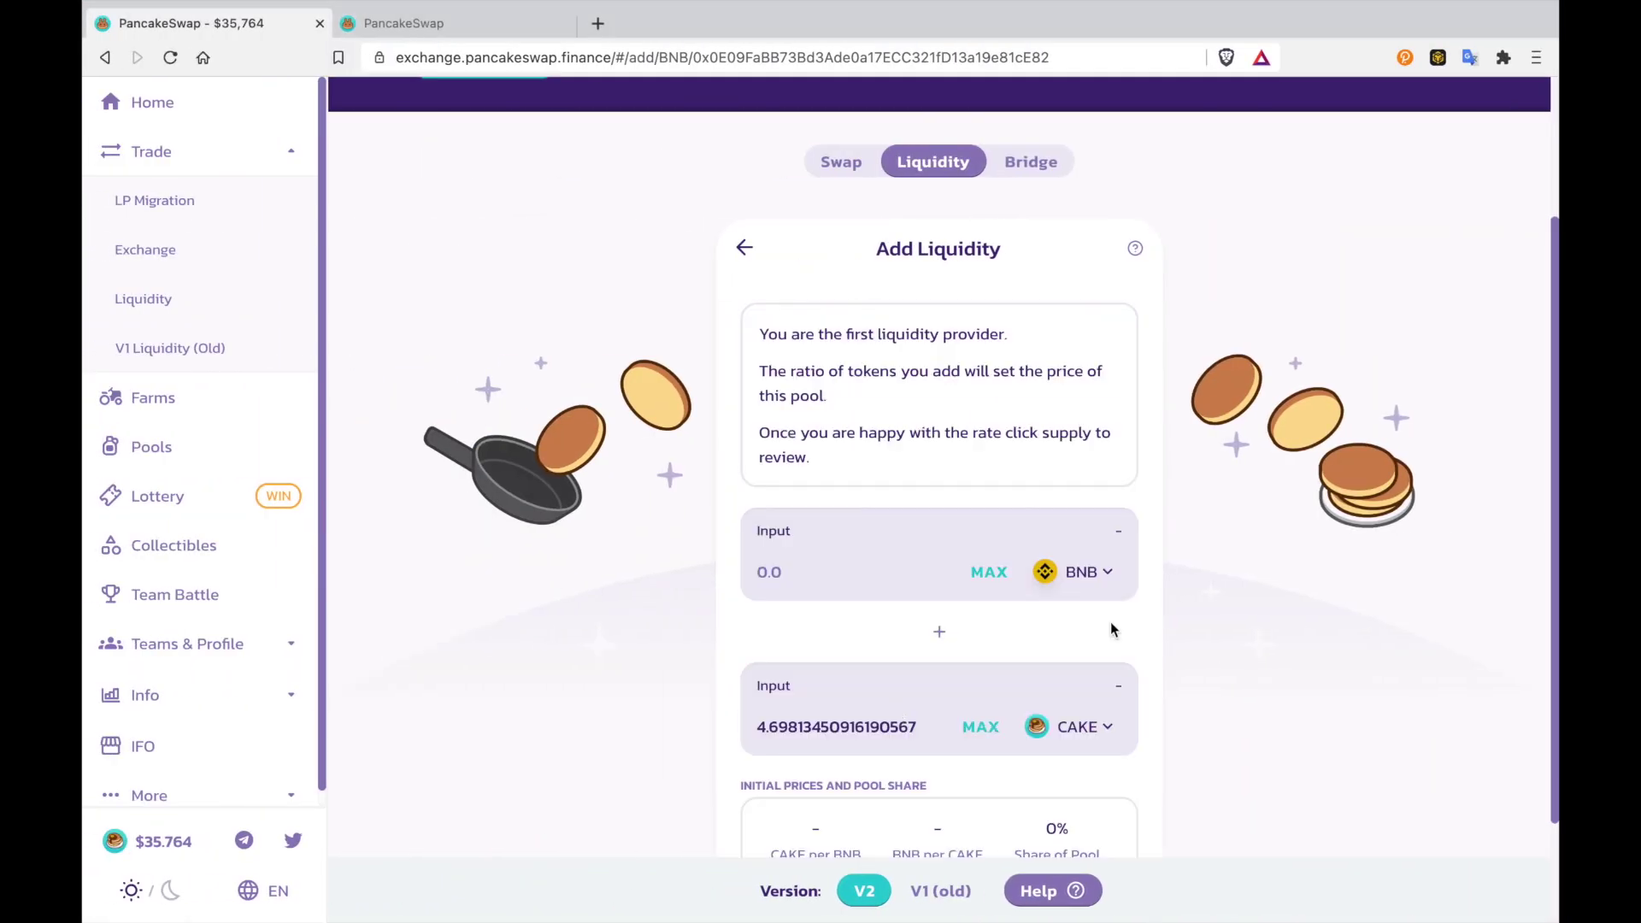
Step: Supply 0.294679 BNB and 4.69813 CAKE to the V2 pool, confirm the wallet transaction and dismiss the submission notice
scroll(1193, 626, down, 2)
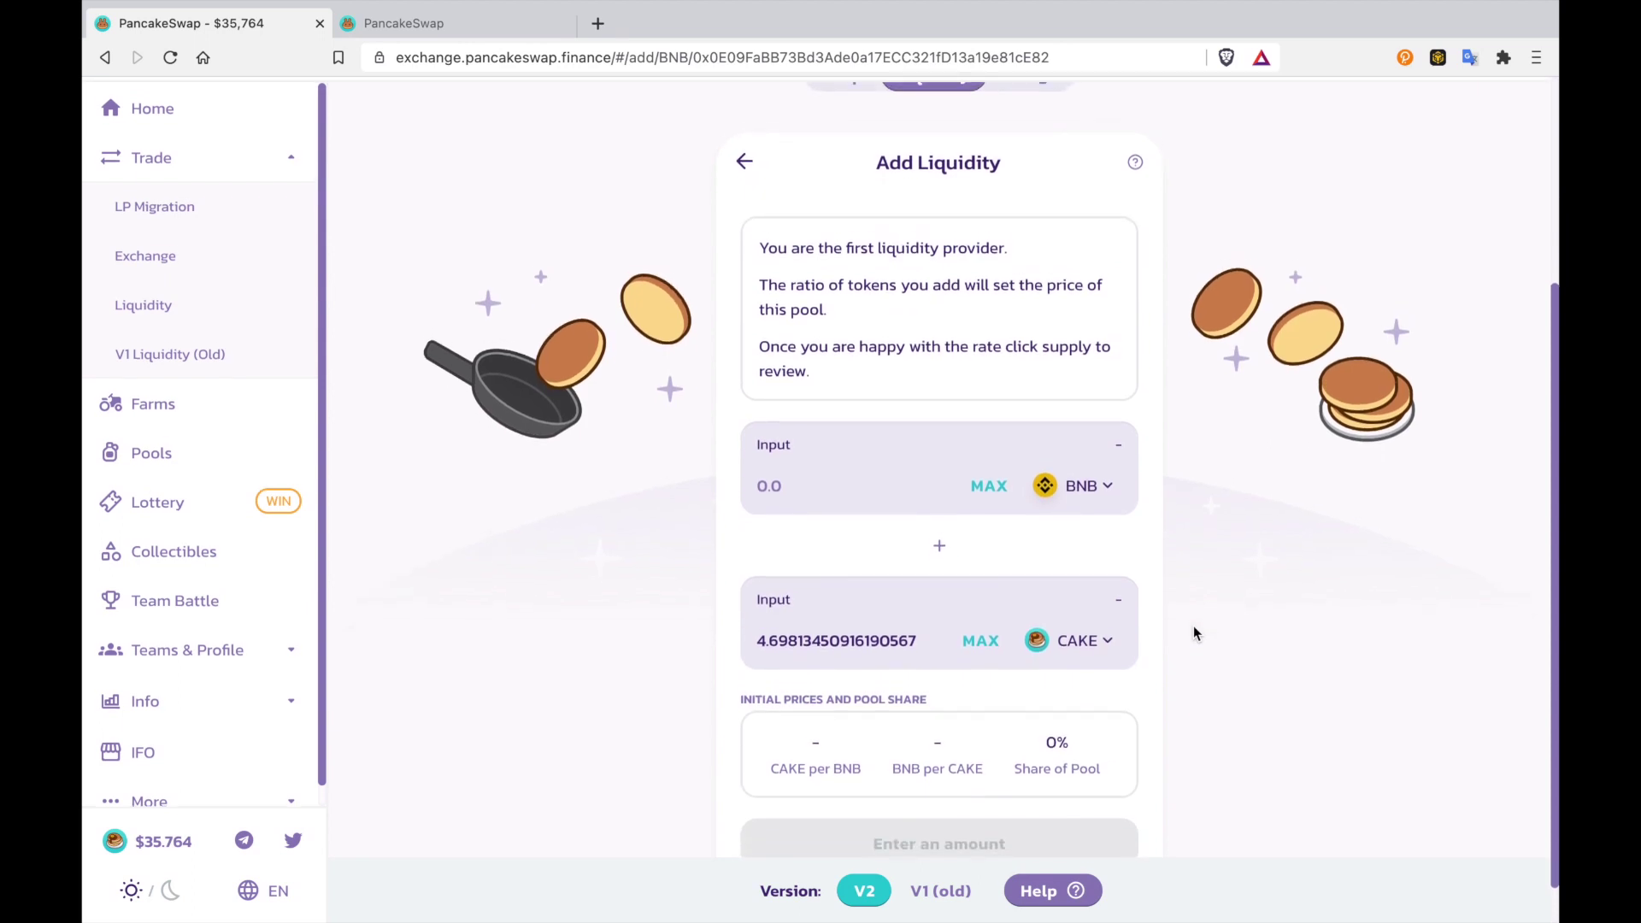
scroll(1193, 632, down, 2)
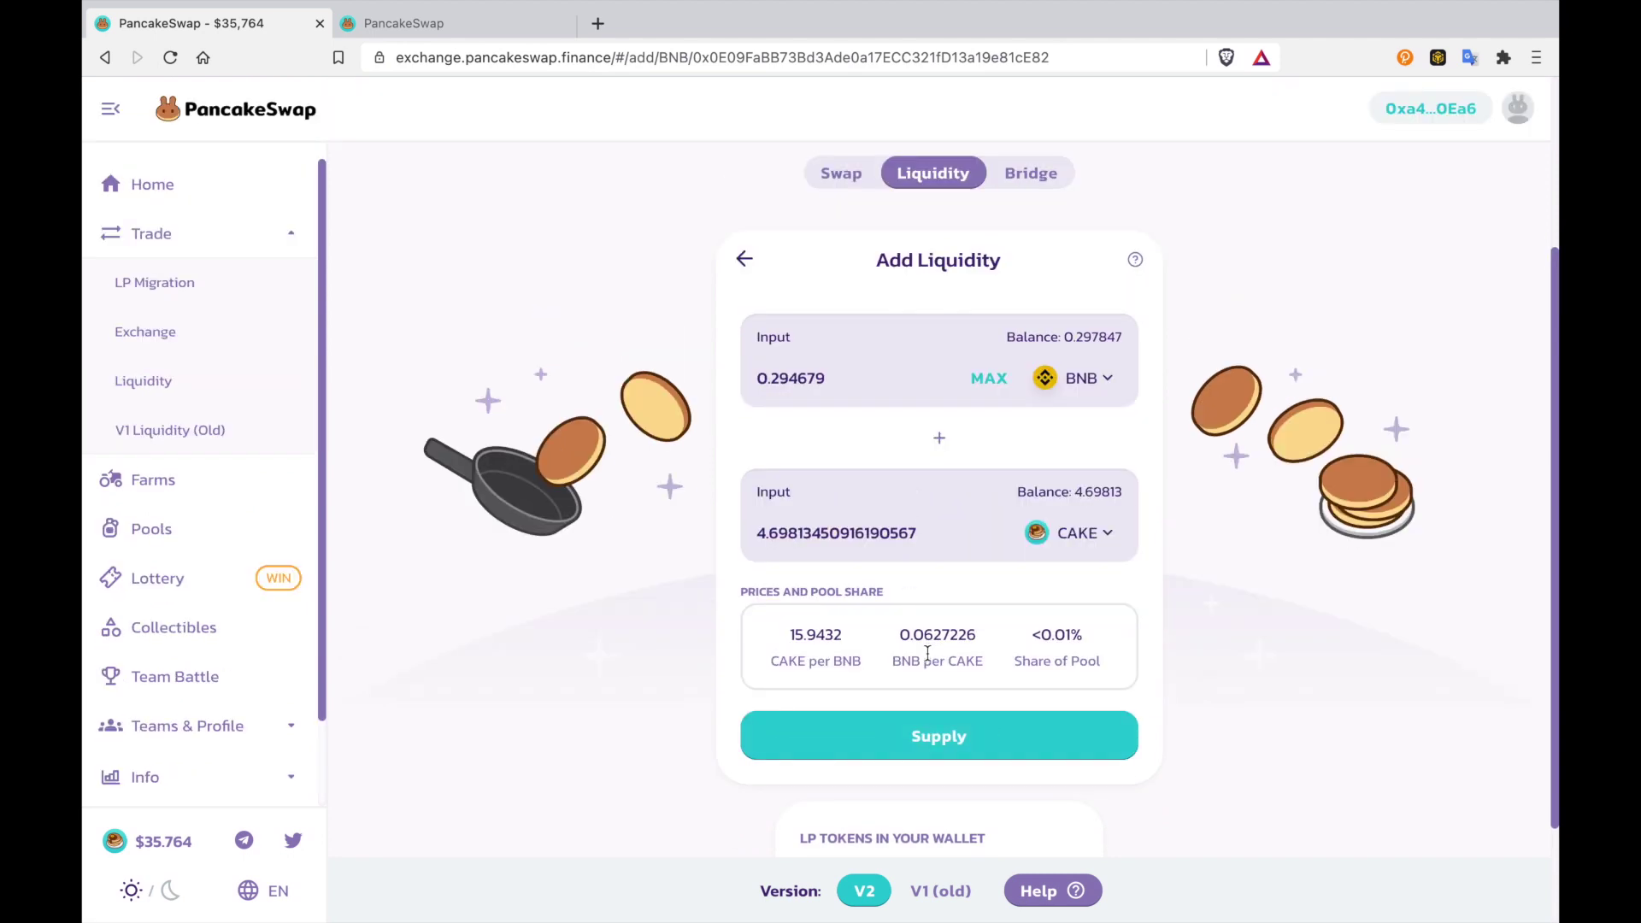
click(901, 740)
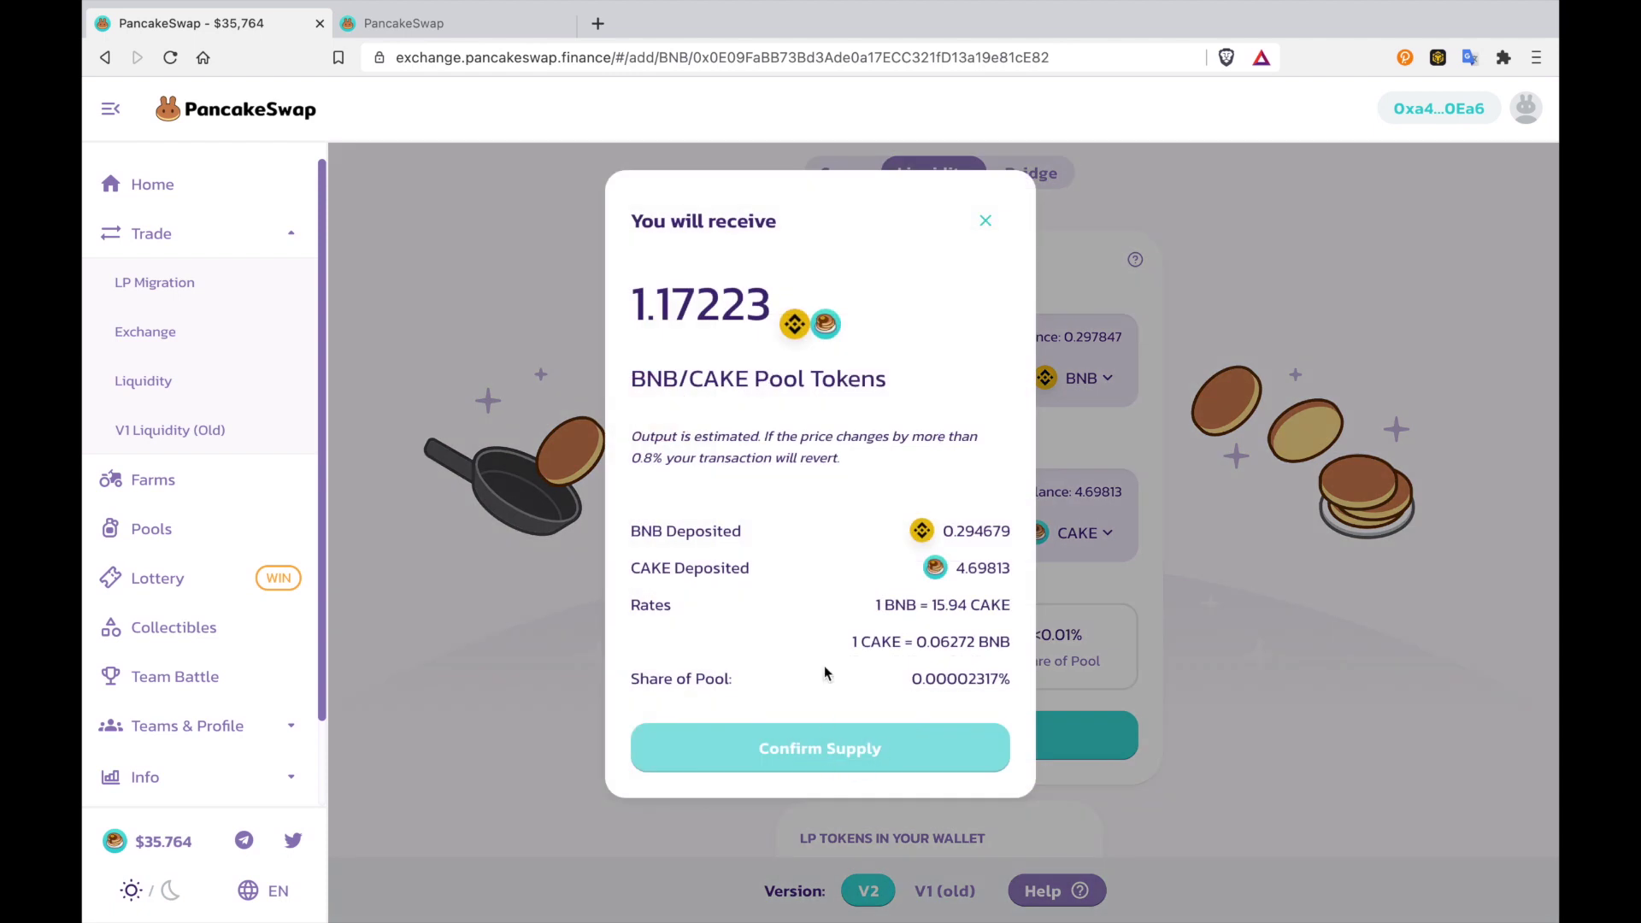
click(865, 752)
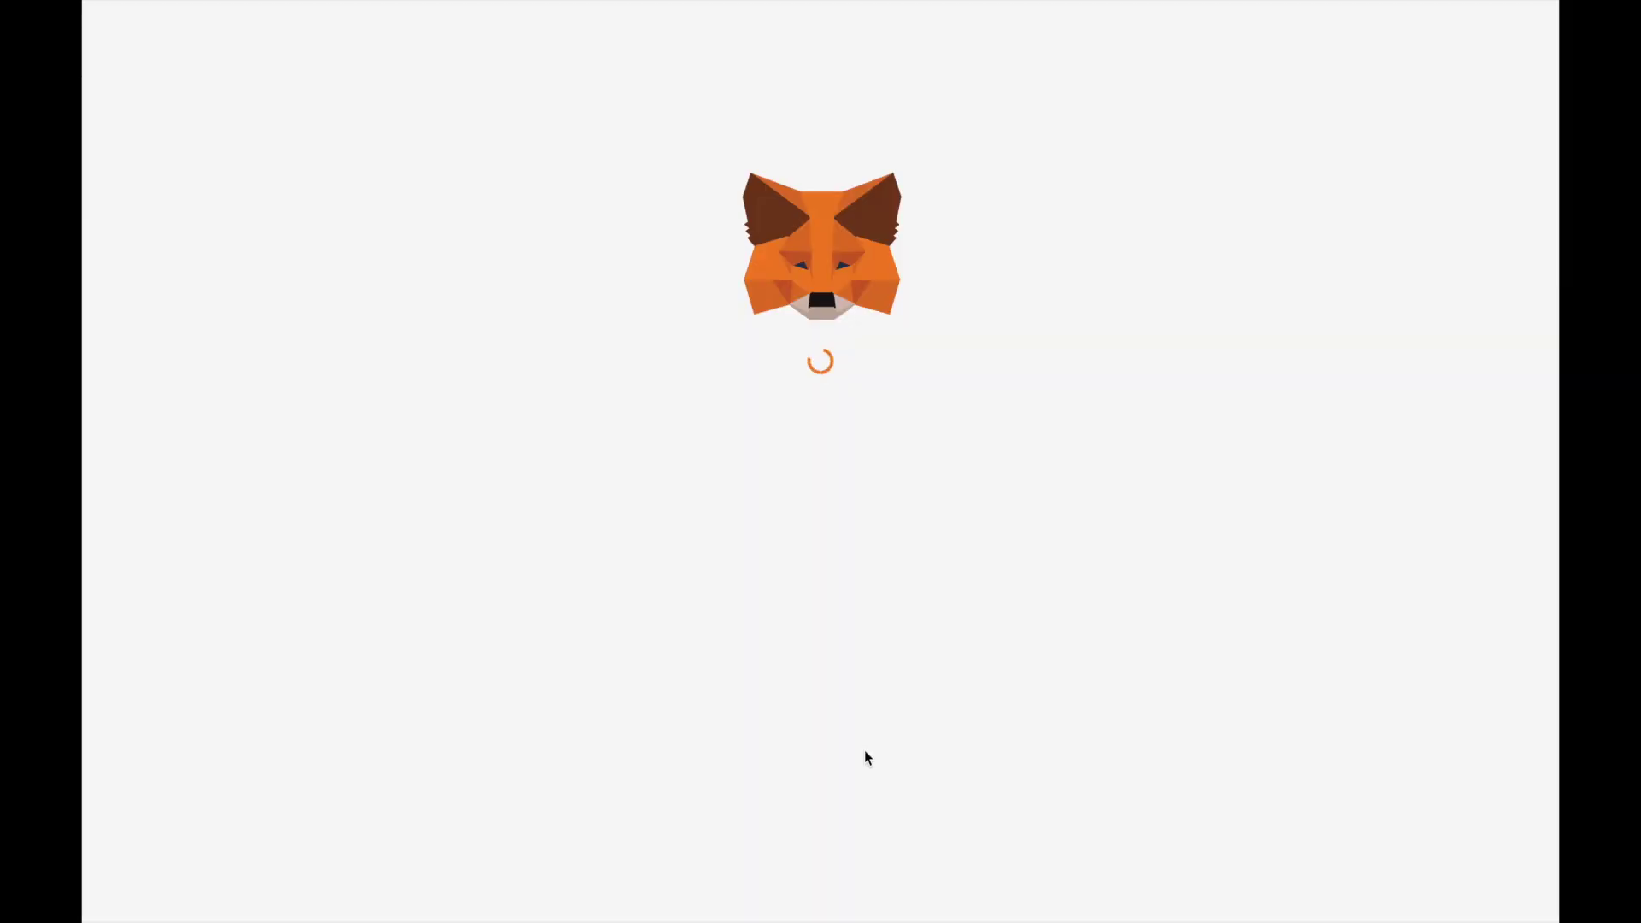
click(909, 718)
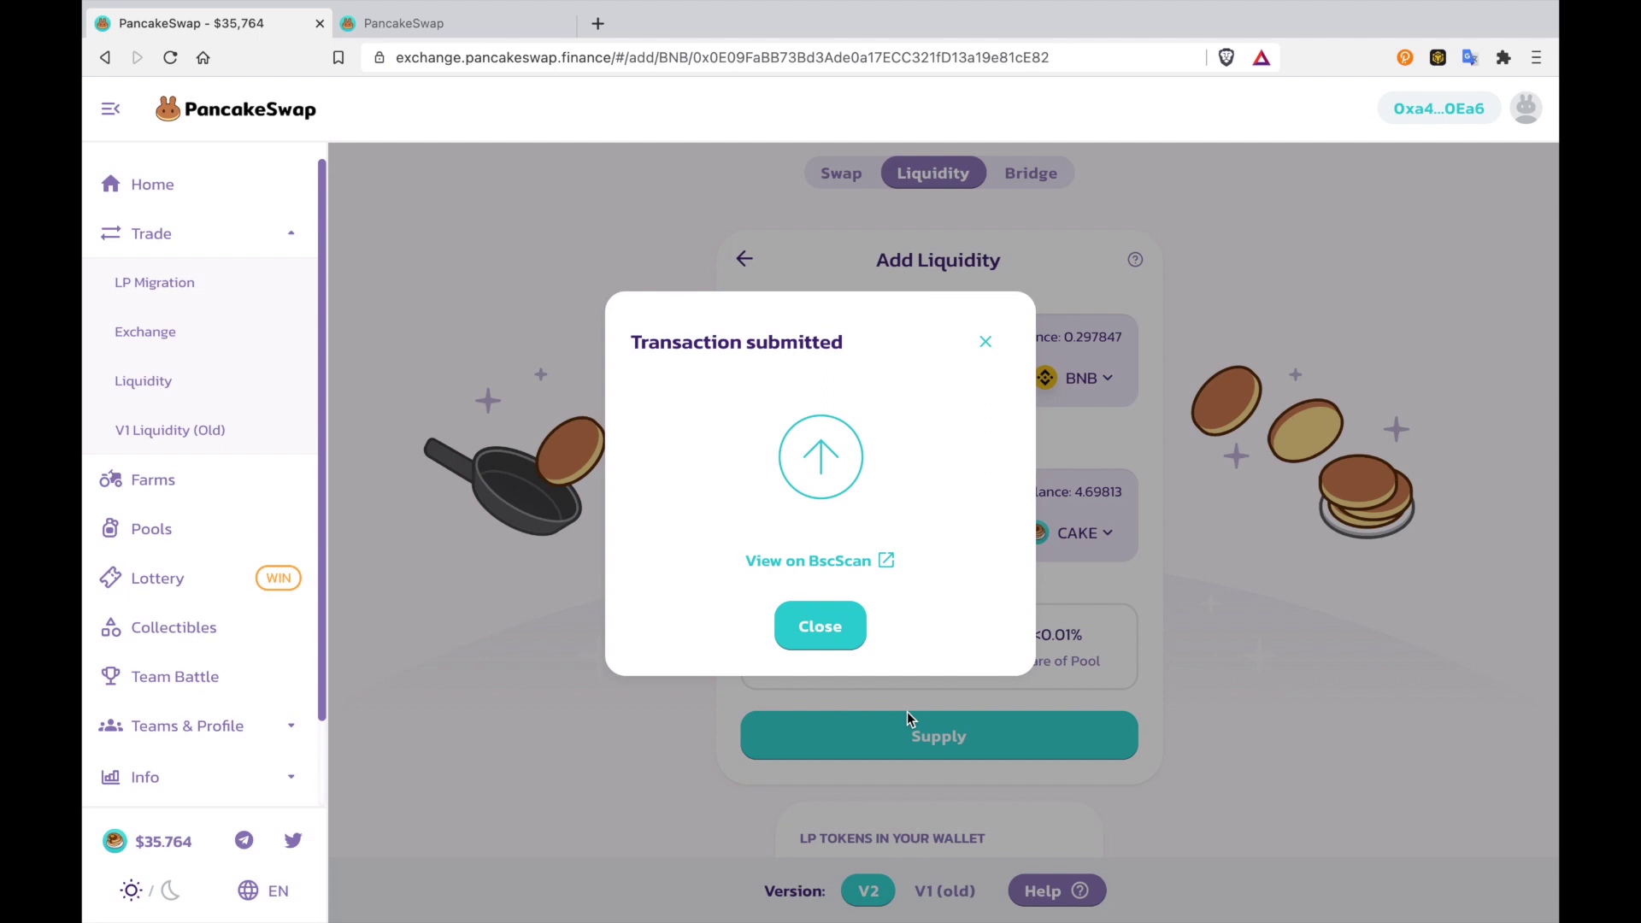
click(822, 627)
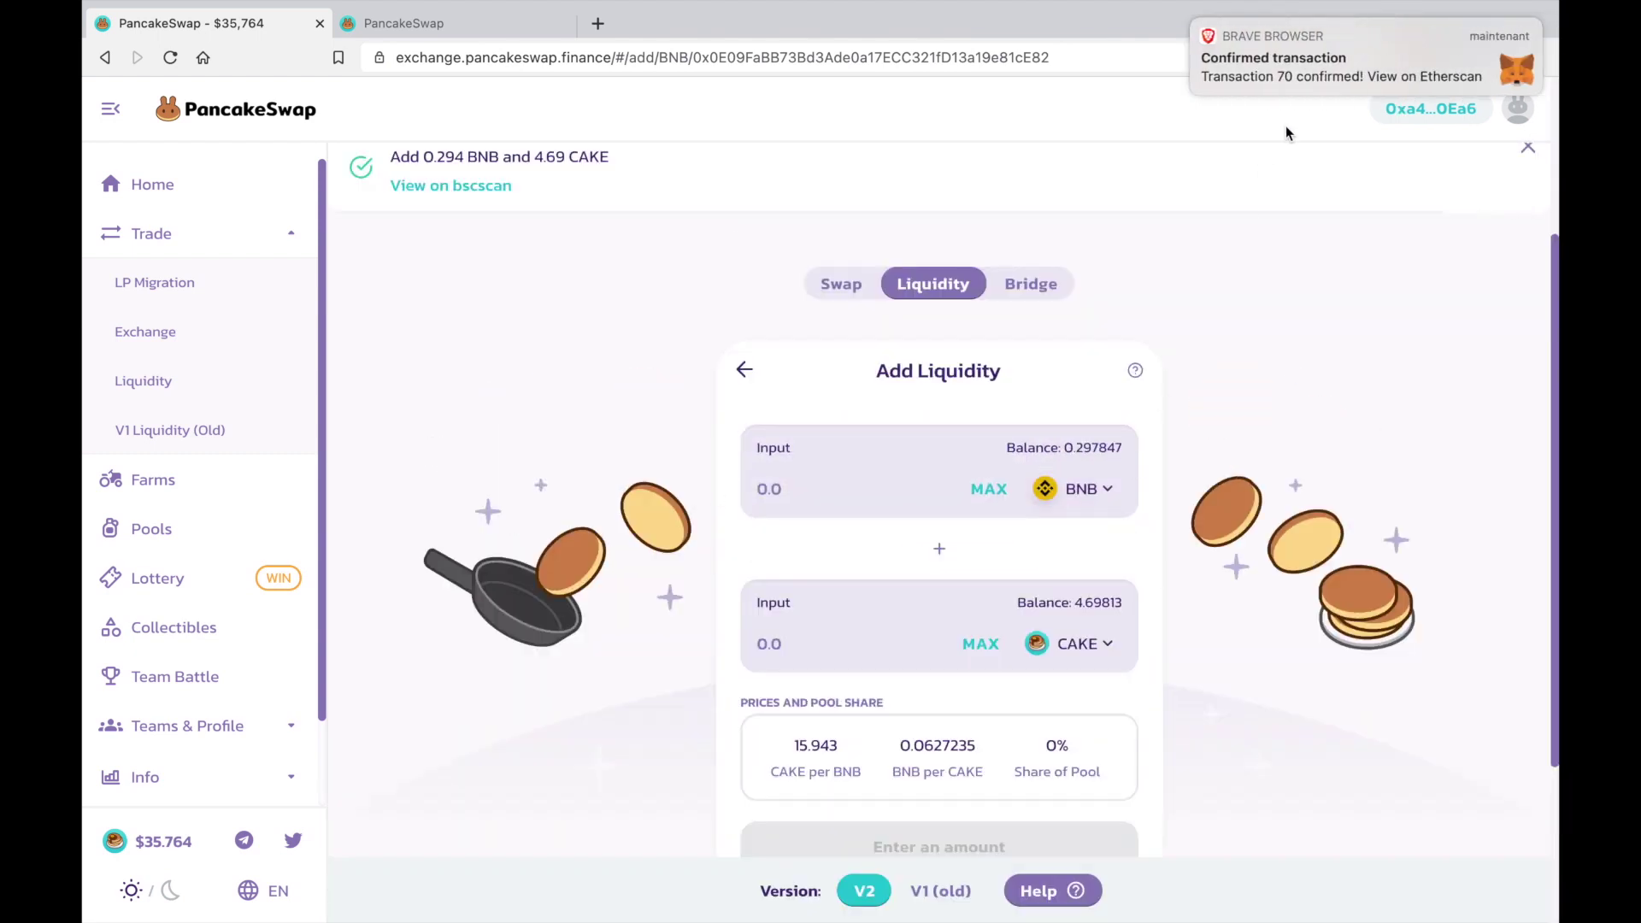
mouse_move(1306, 64)
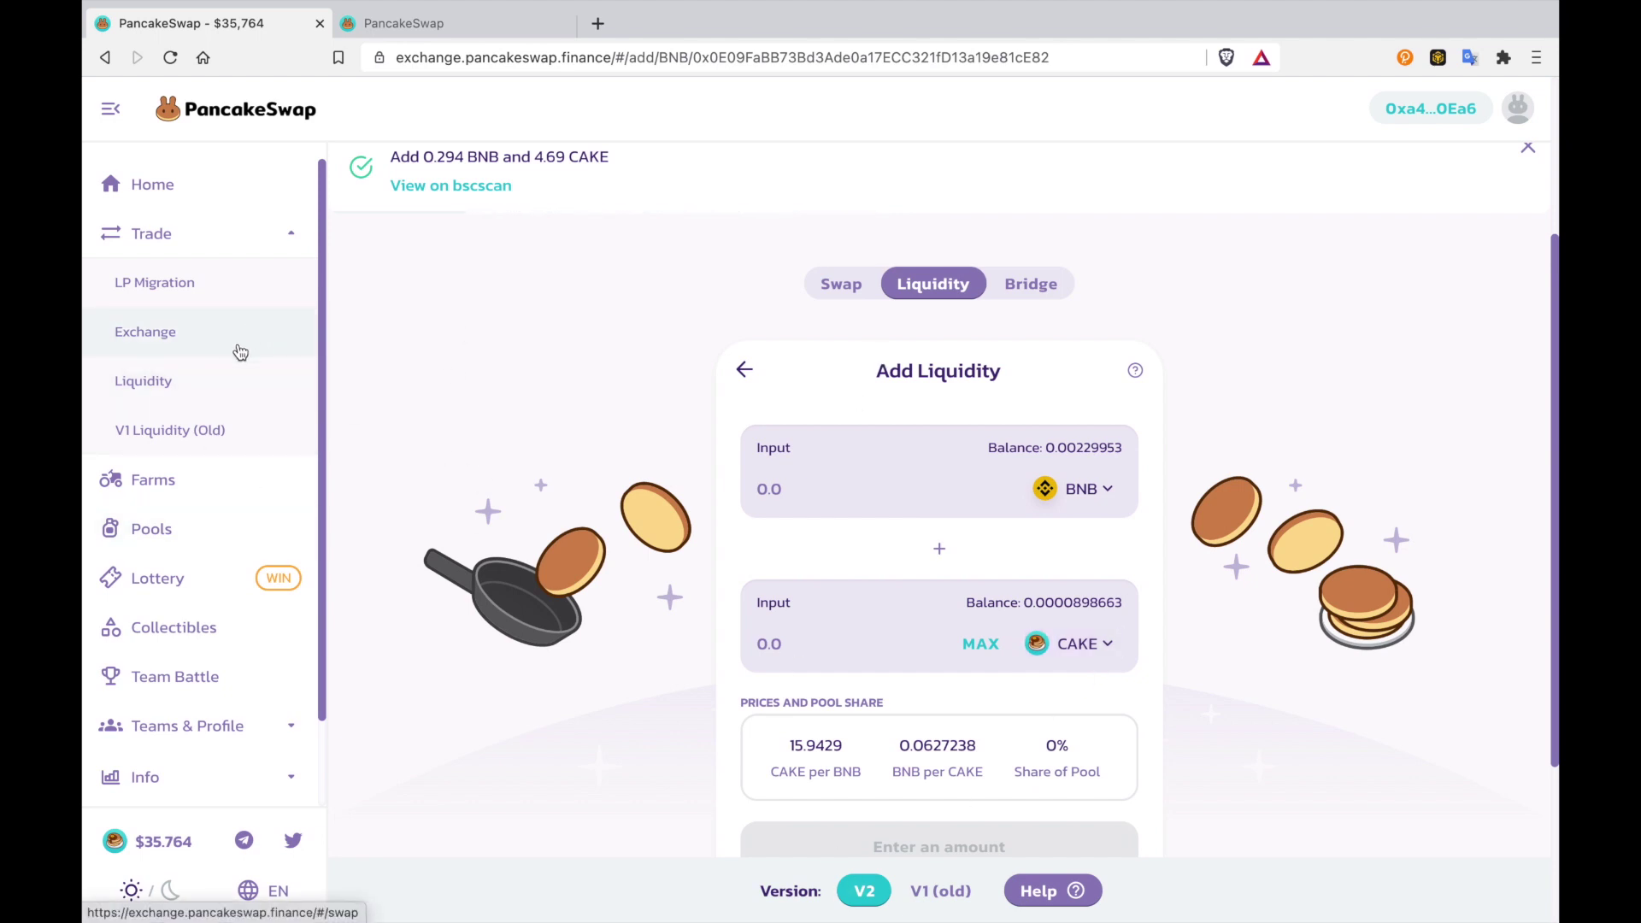
Step: Go to the farms page and expand the details of the live CAKE-BNB farm
click(202, 488)
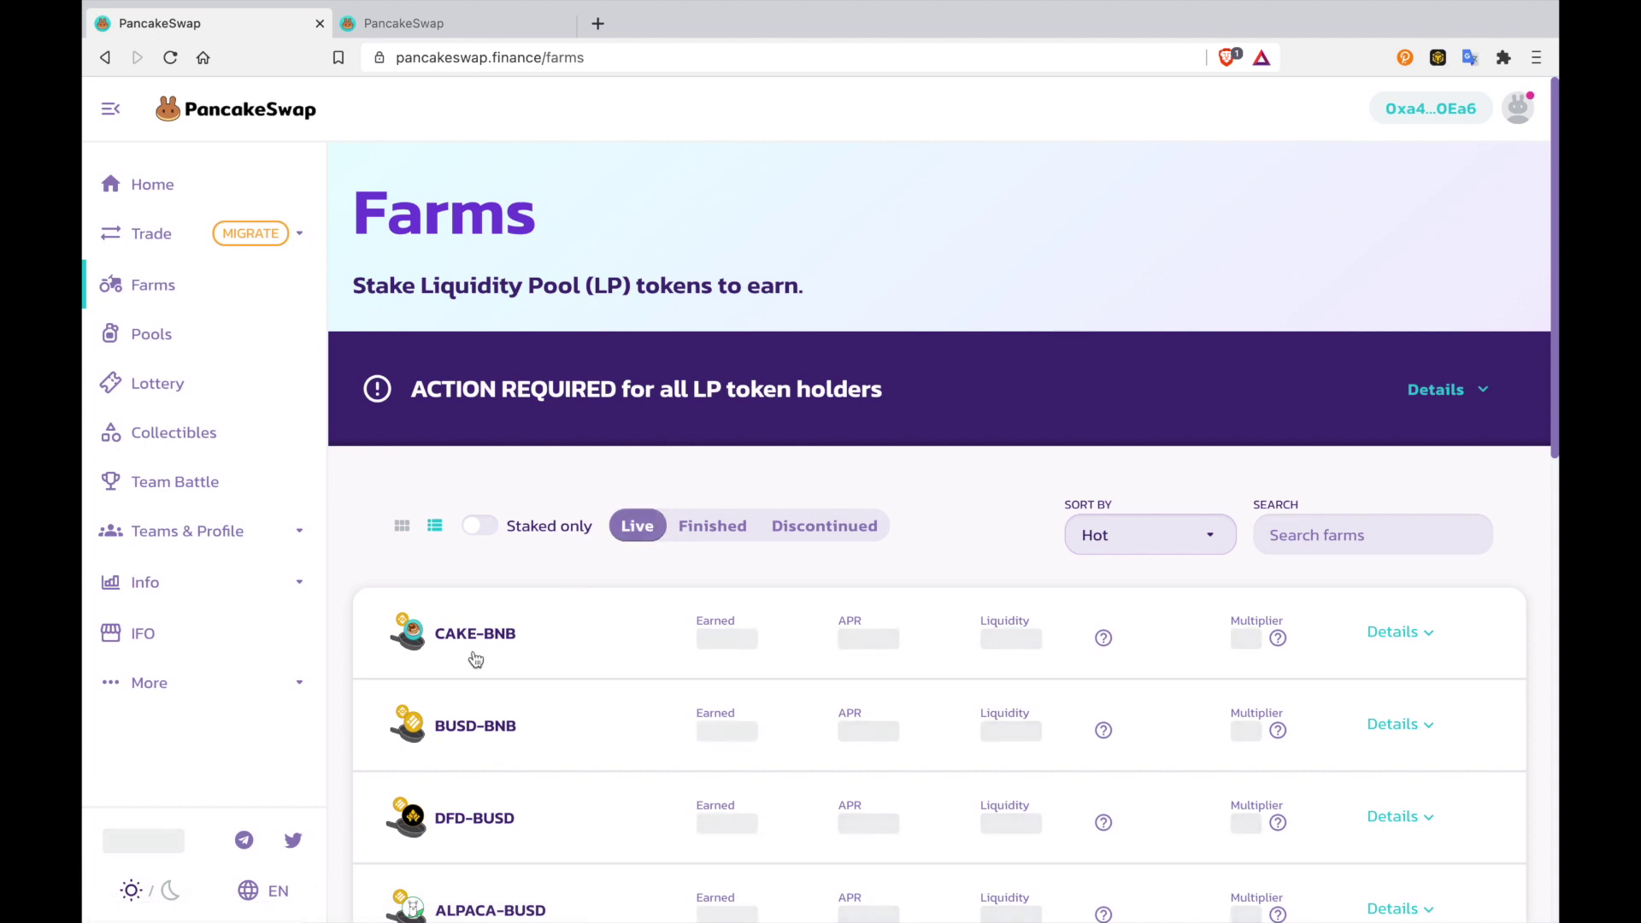
click(666, 628)
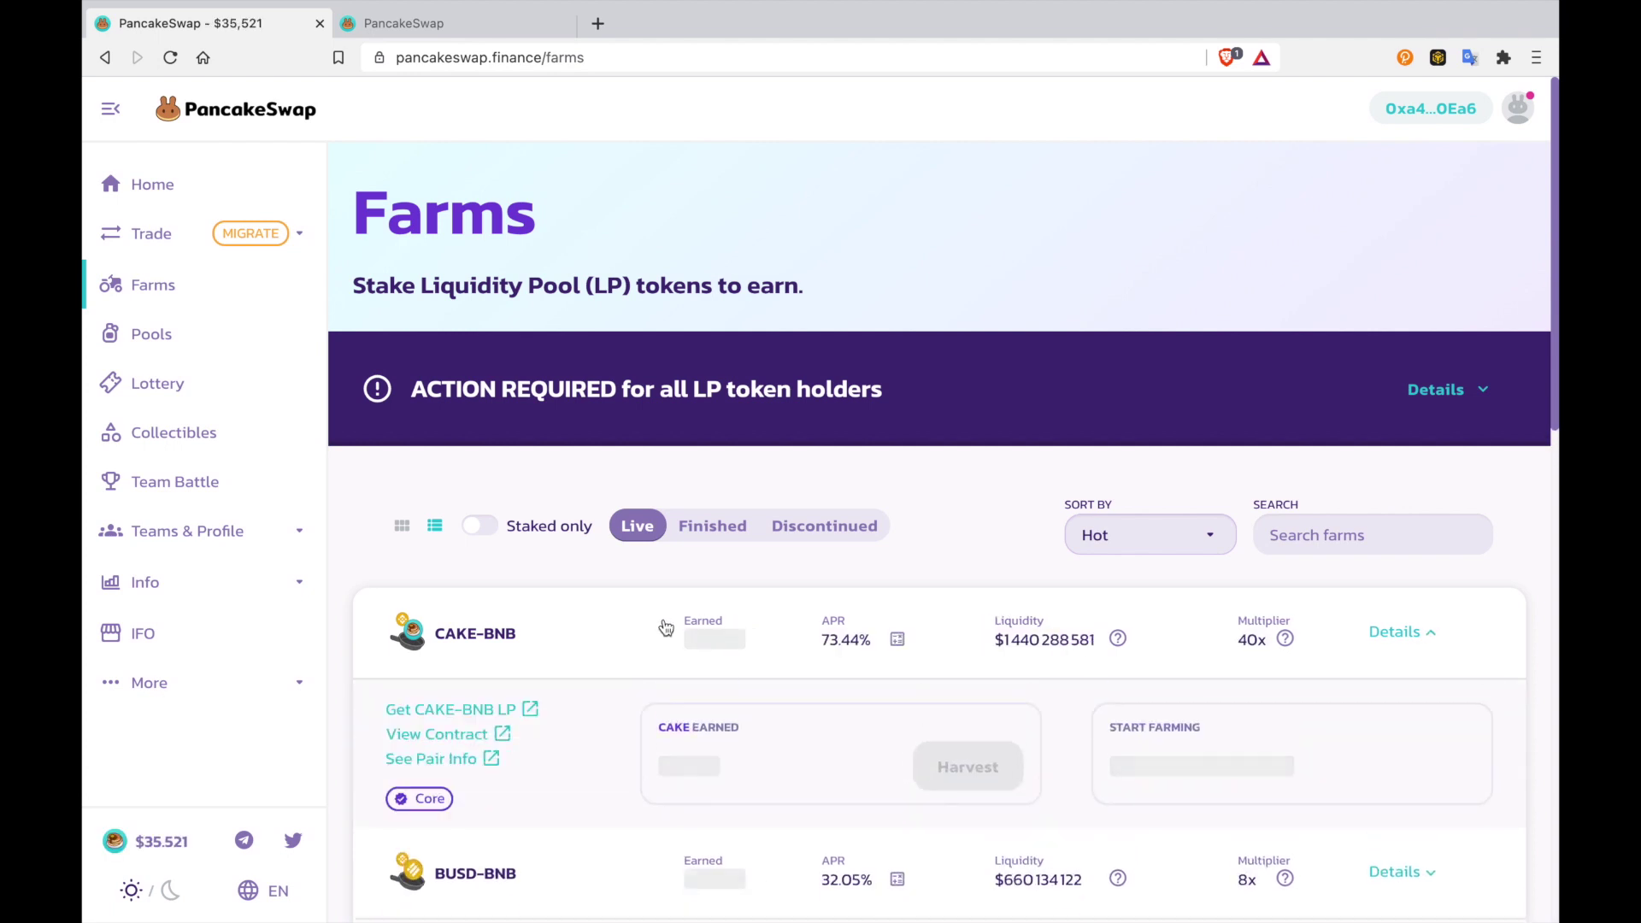
scroll(666, 628, down, 4)
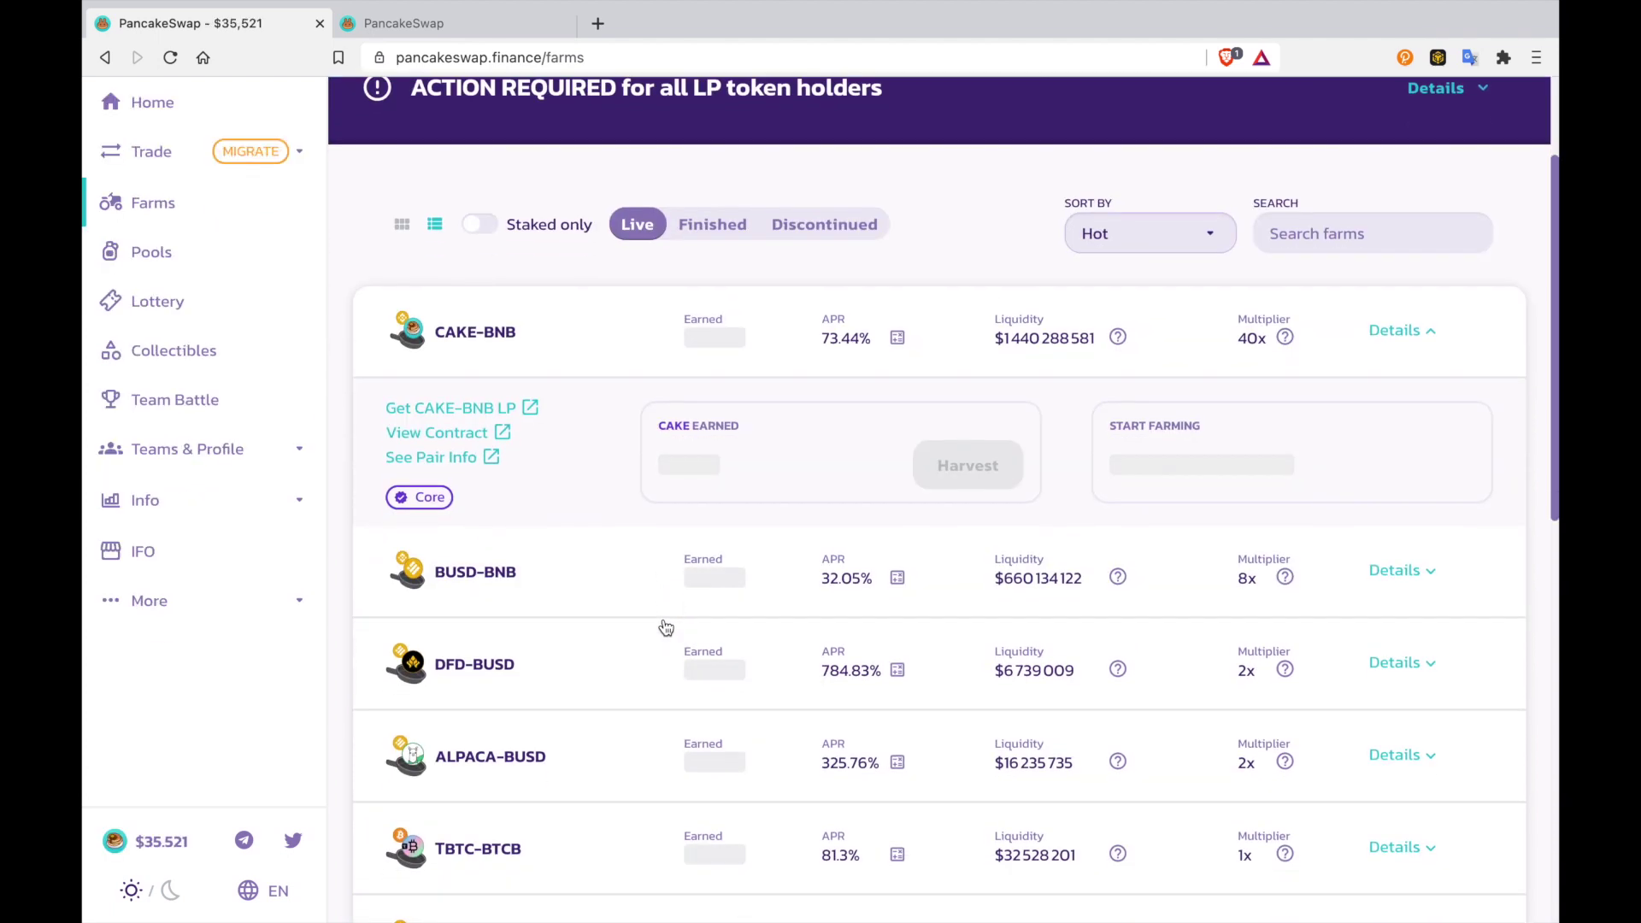
scroll(666, 628, up, 1)
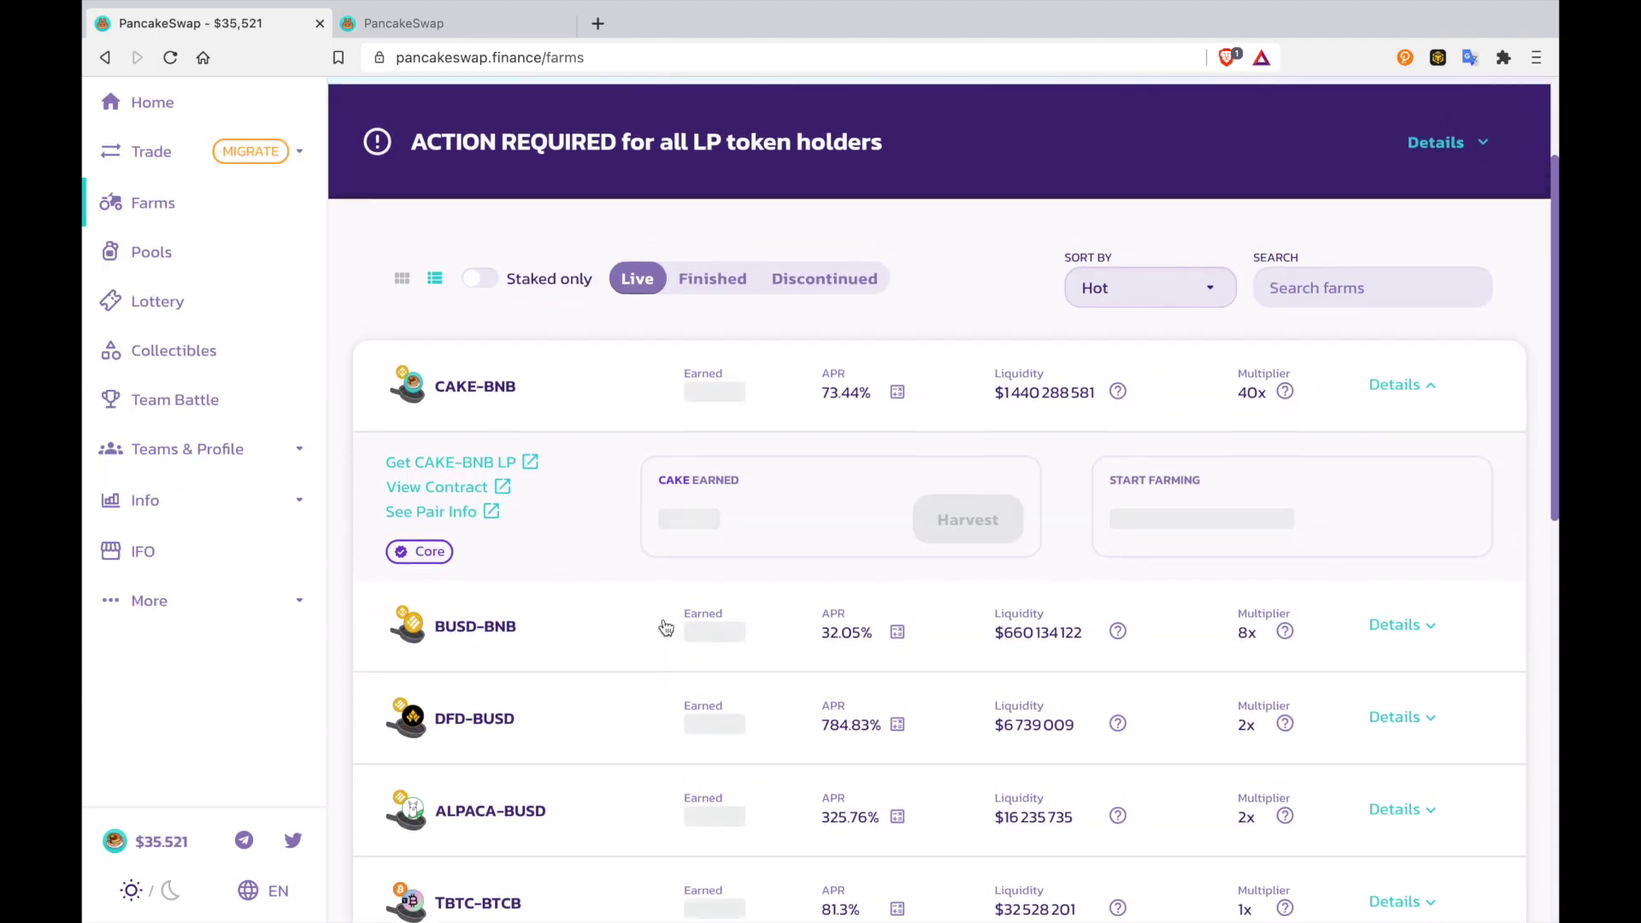
scroll(666, 628, up, 1)
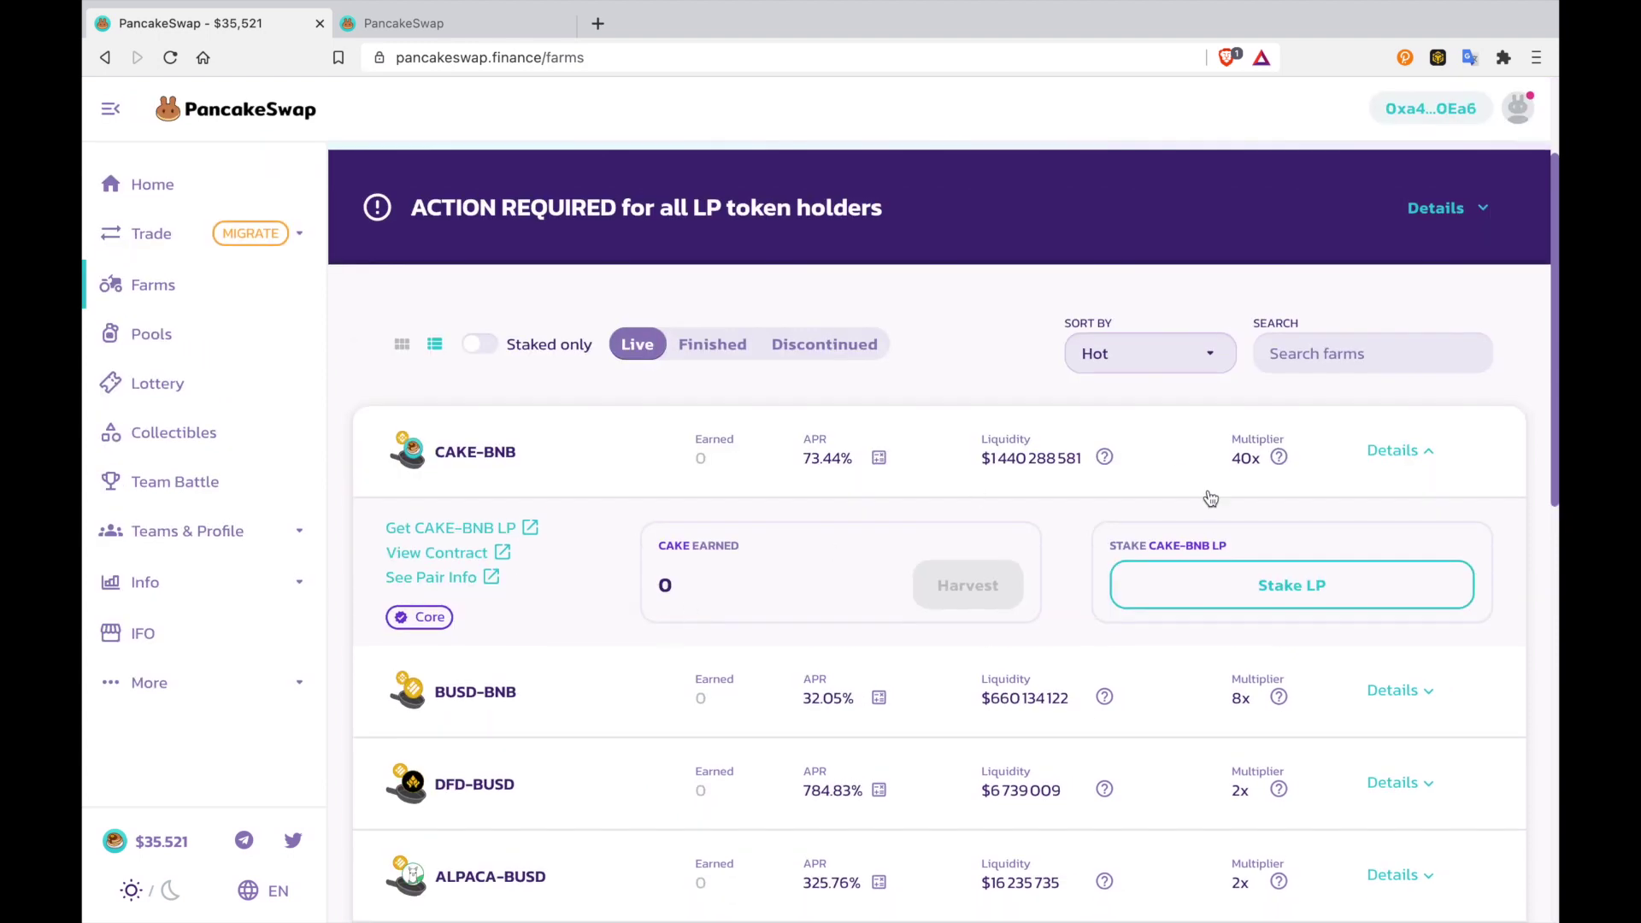
Step: Stake the maximum CAKE-BNB LP balance in the farm and confirm the wallet transaction at the default gas price of 5 GWEI
click(1289, 588)
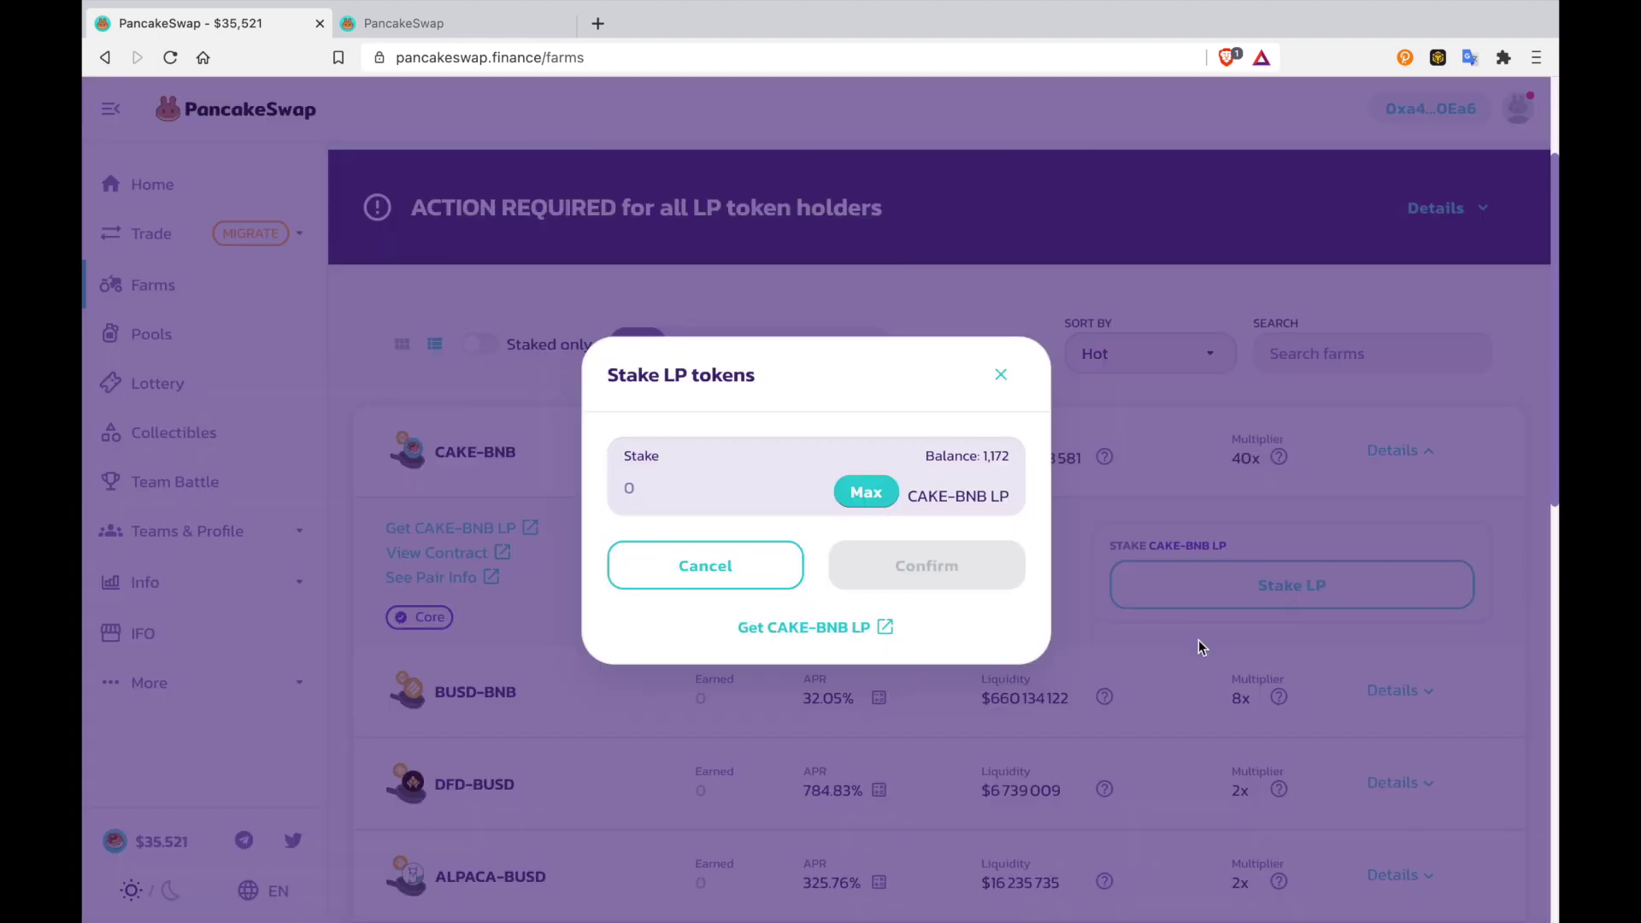
click(867, 504)
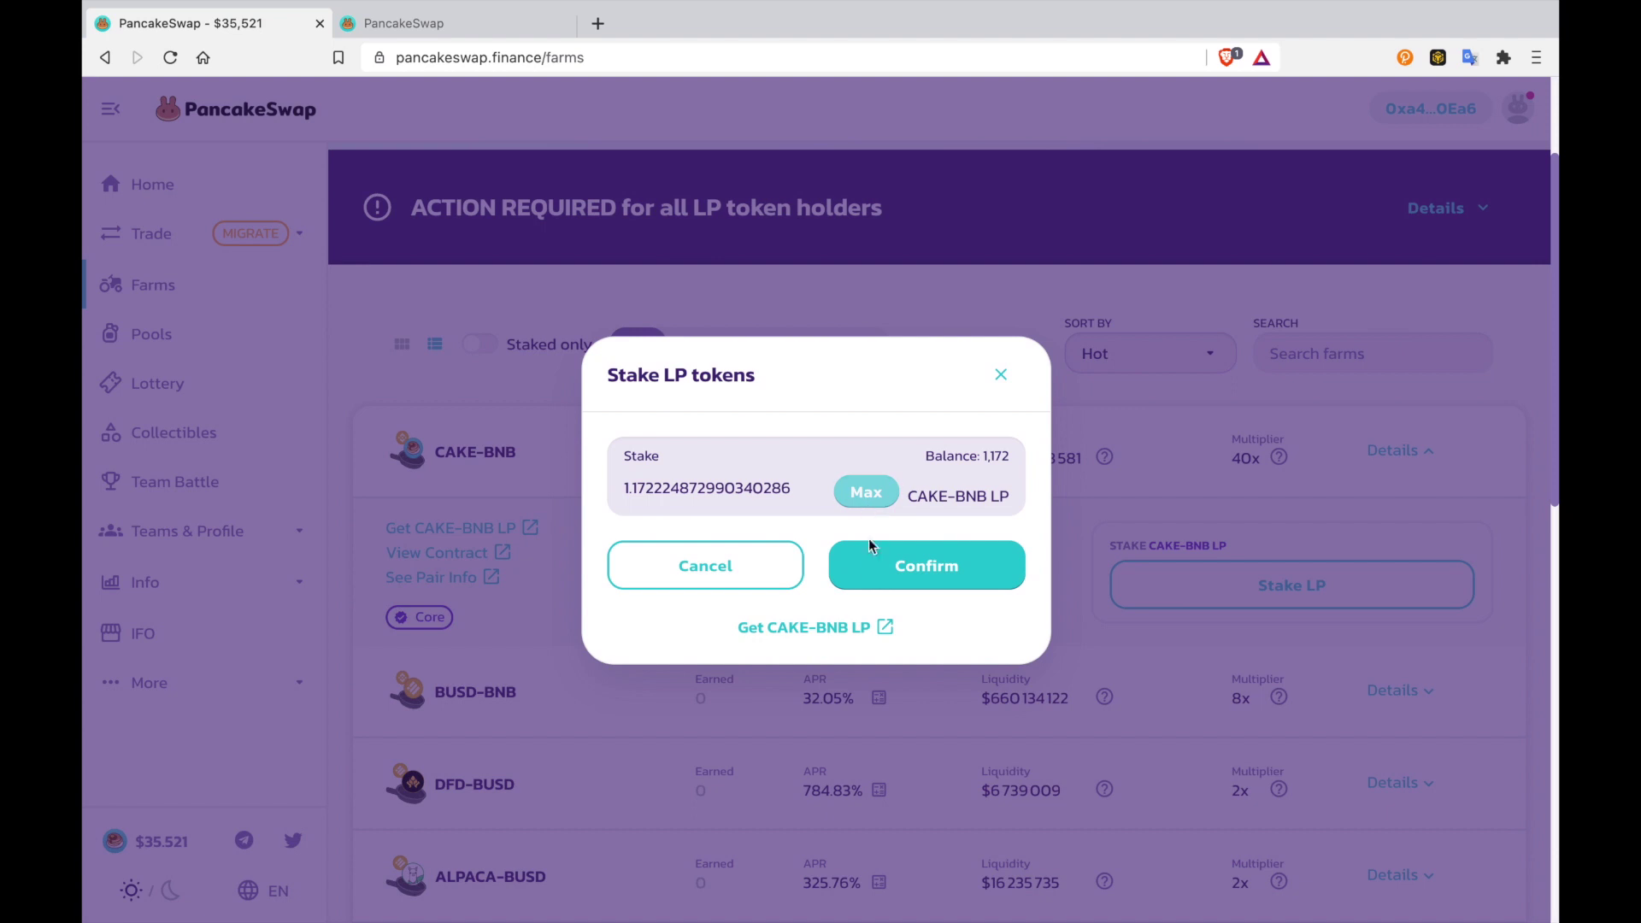
click(870, 547)
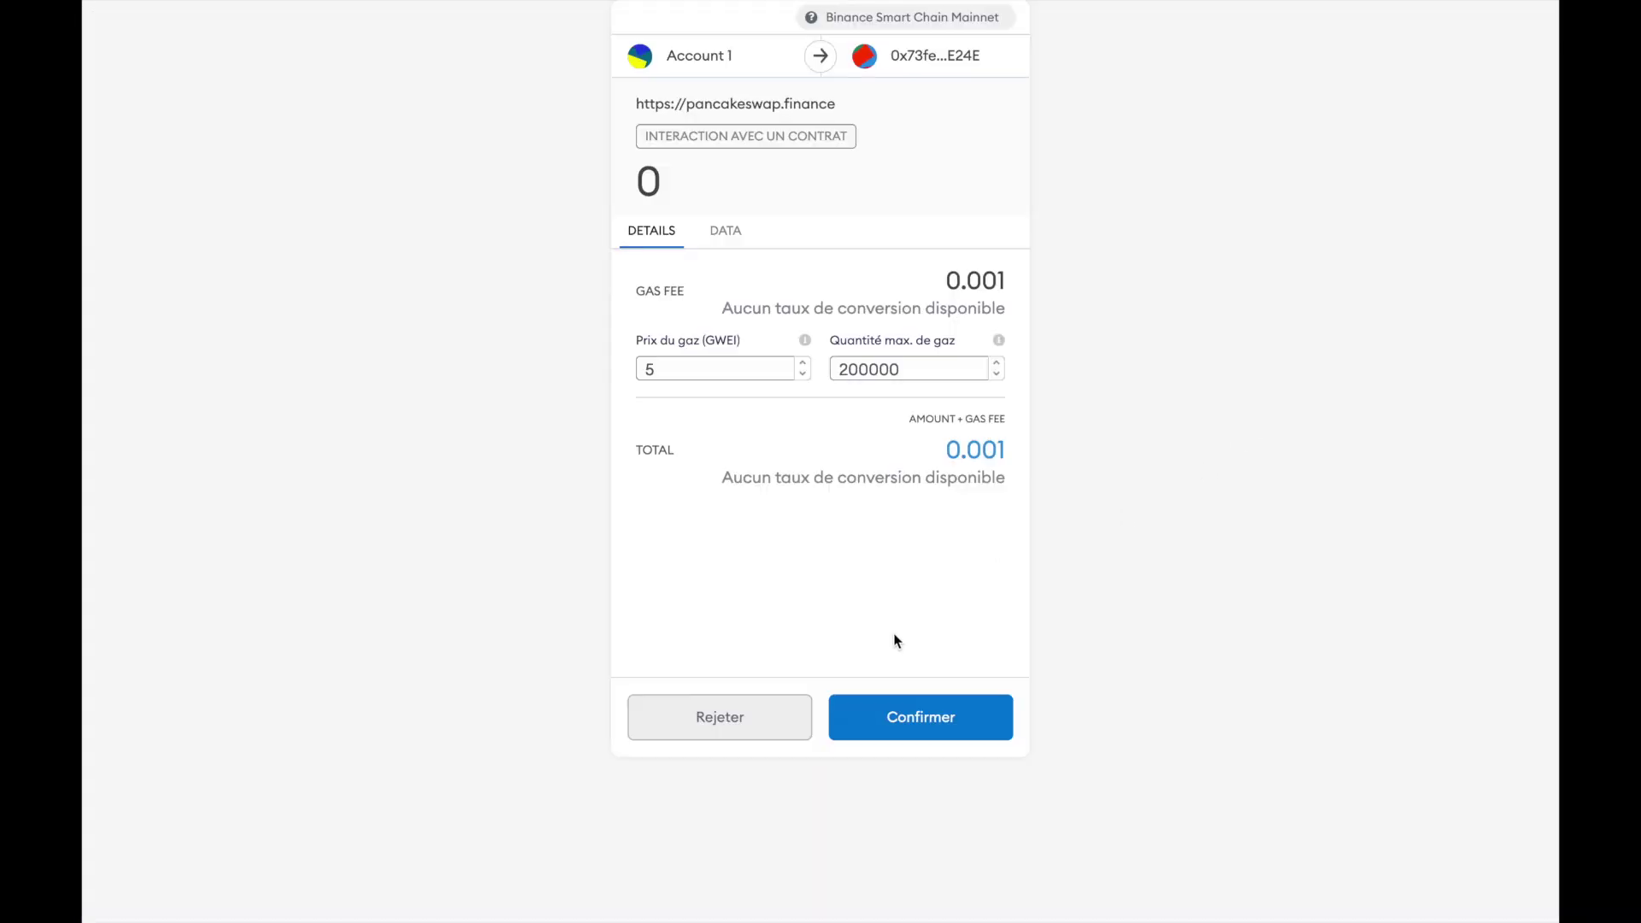
click(941, 717)
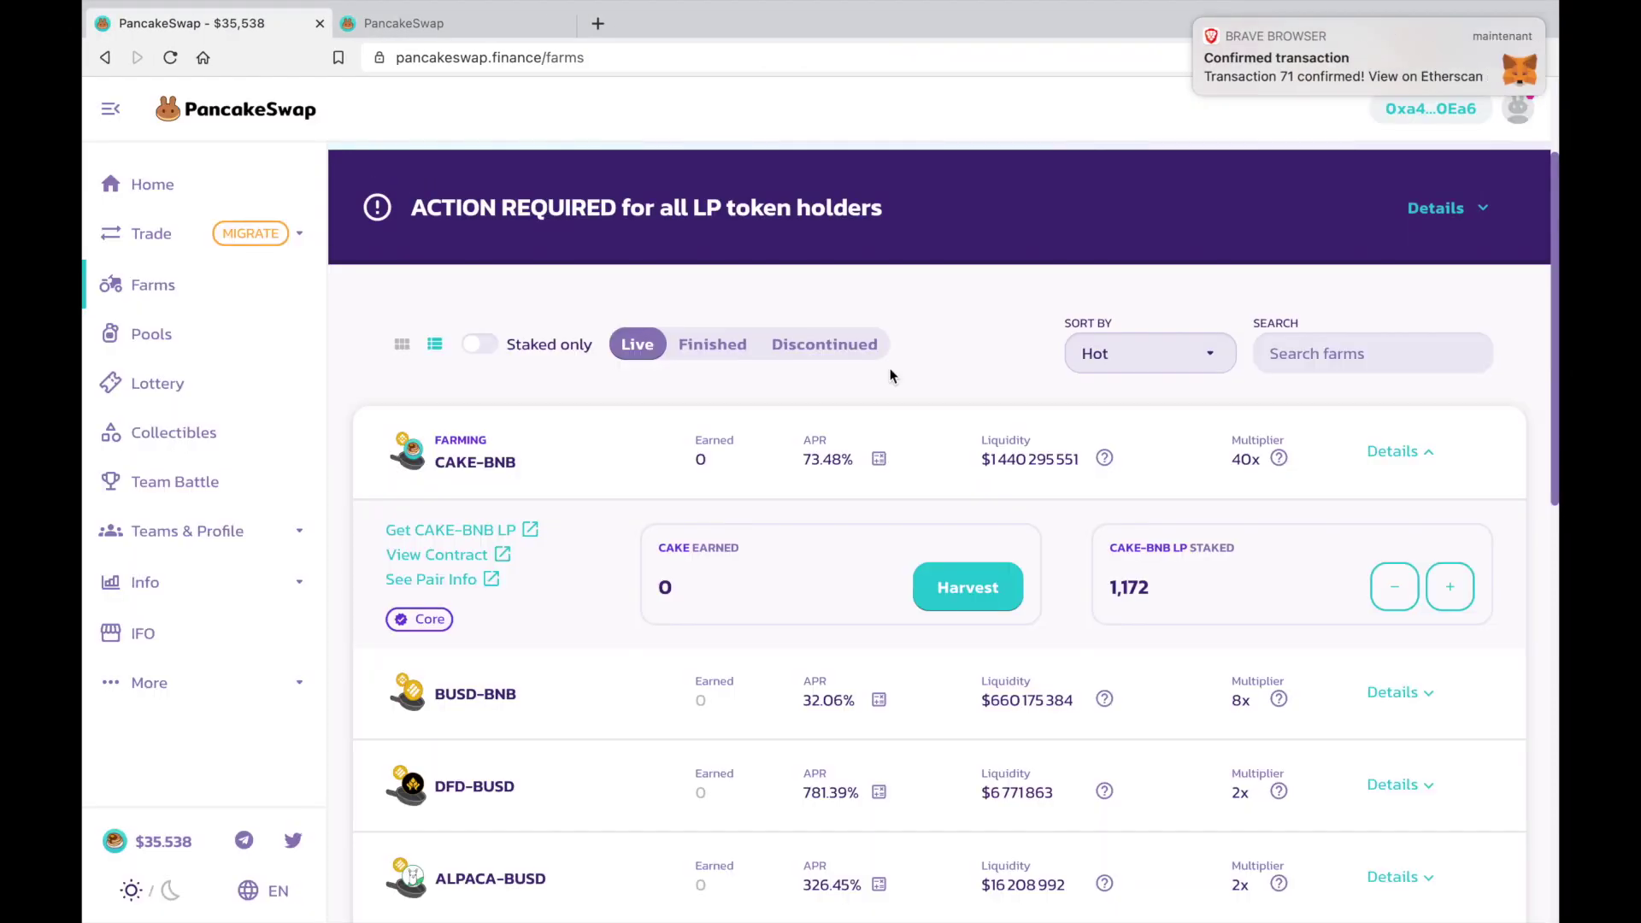